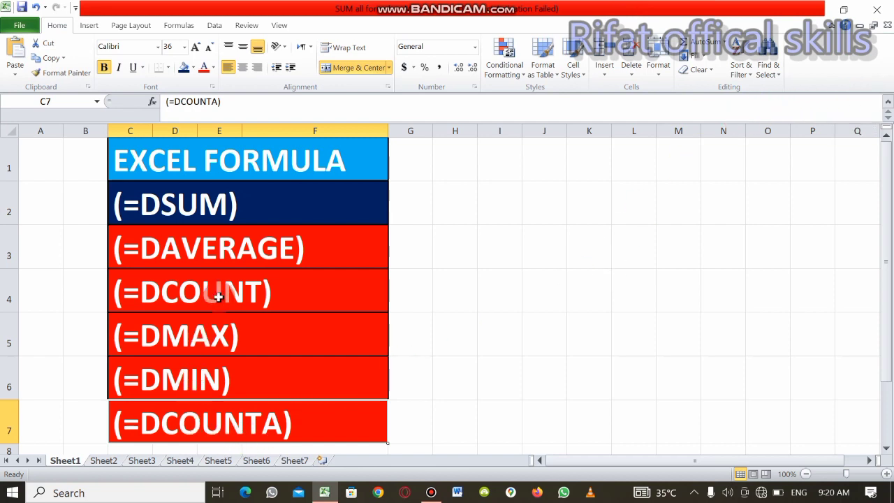
# On Sheet2, begin a DSUM formula in cell F8 under RESULT
pyautogui.click(271, 193)
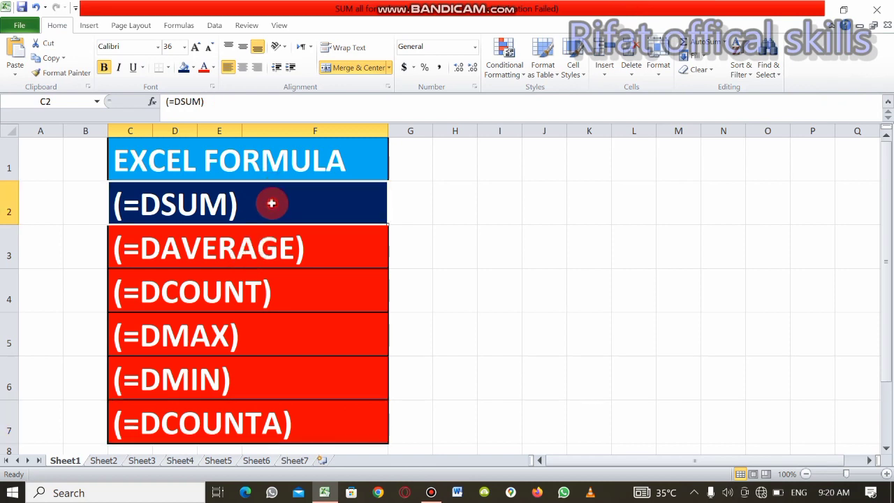
pyautogui.click(104, 461)
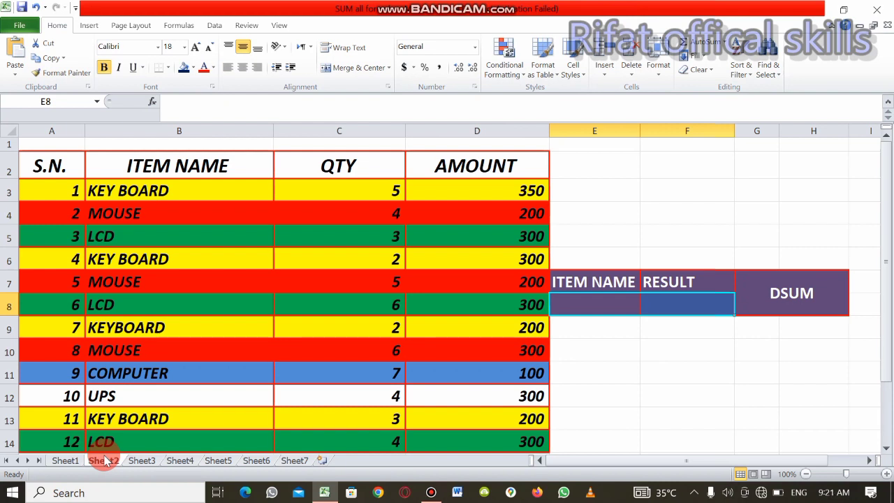
pyautogui.click(659, 302)
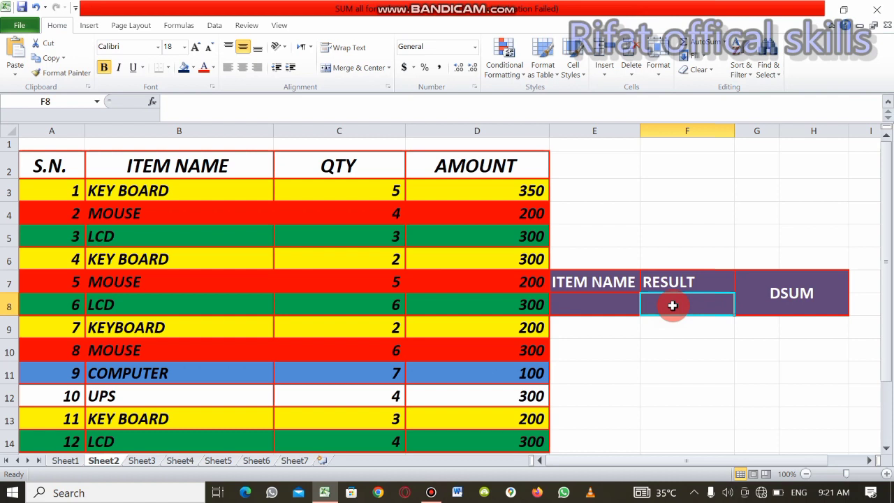
pyautogui.write('=')
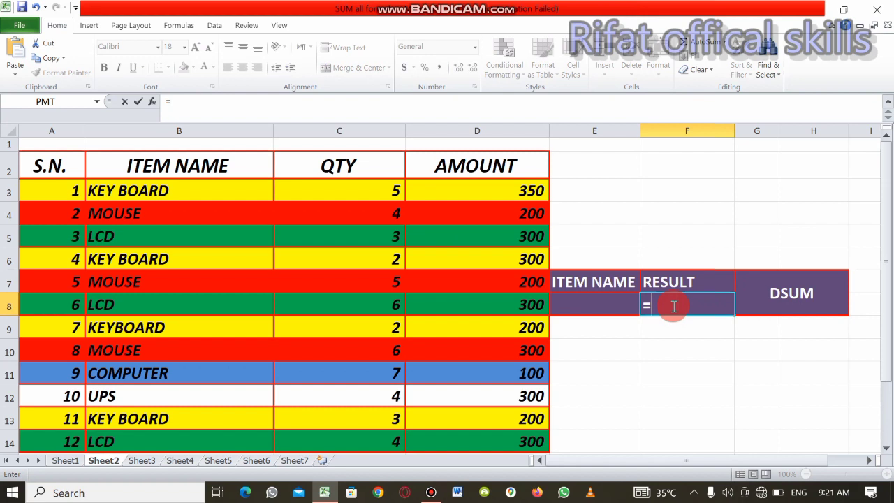
pyautogui.write('DUSM')
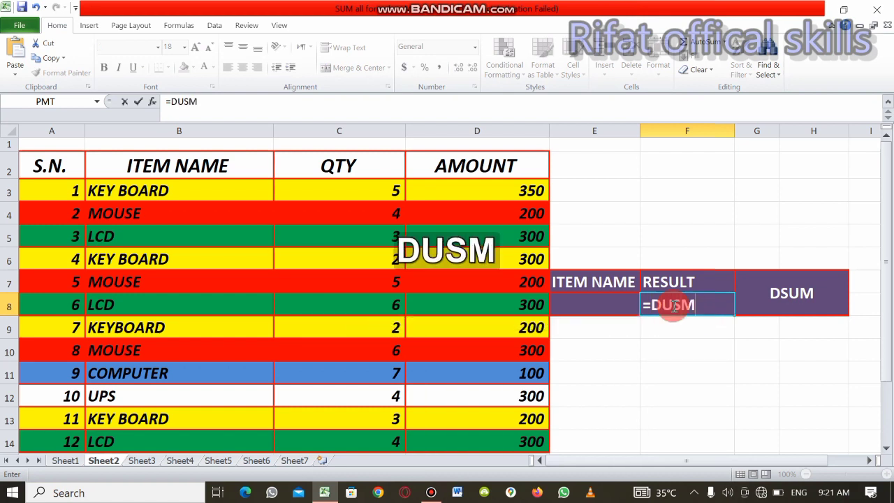
pyautogui.press('BackSpace')
pyautogui.press('BackSpace')
pyautogui.press('BackSpace')
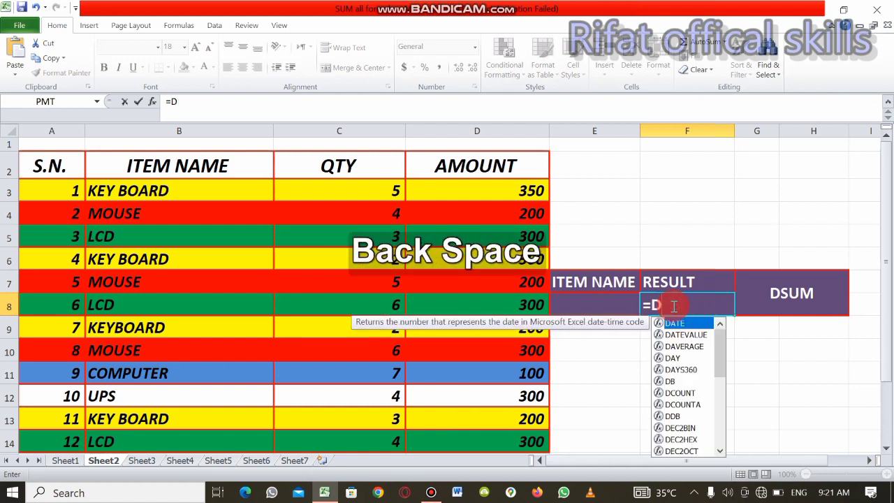
pyautogui.write('S')
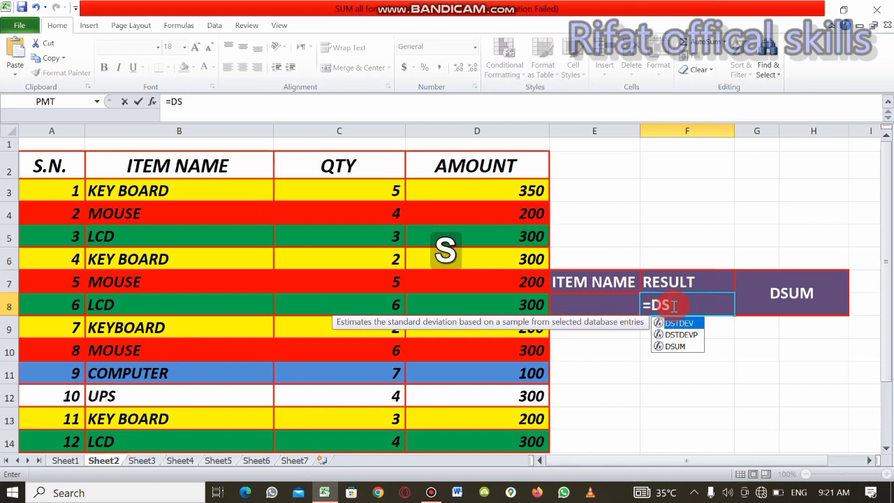
pyautogui.write('U')
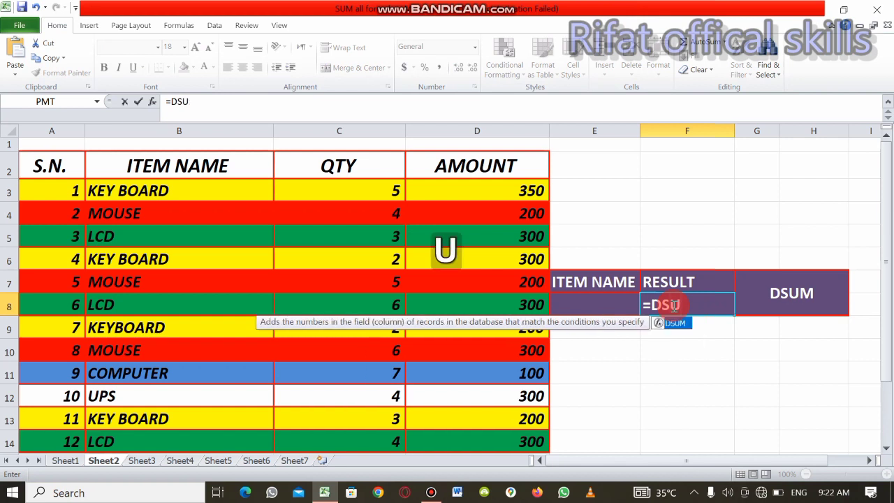
pyautogui.press('Tab')
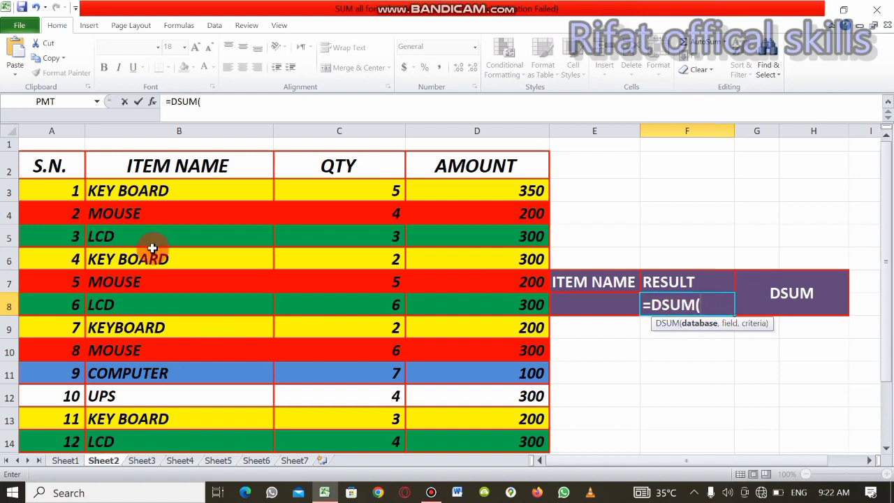
# Complete the DSUM formula in F8 with database A2:D14, field D2 and criteria E7:E8
pyautogui.moveTo(44, 165); pyautogui.dragTo(423, 433)
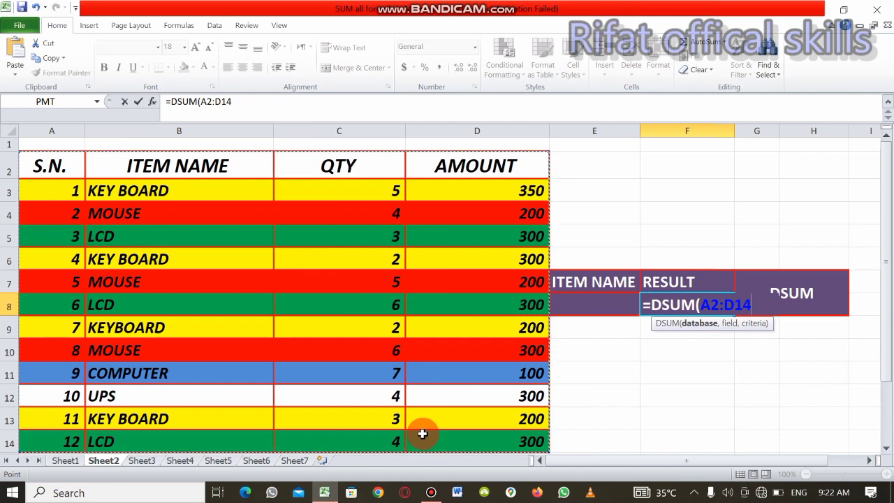
pyautogui.write(',')
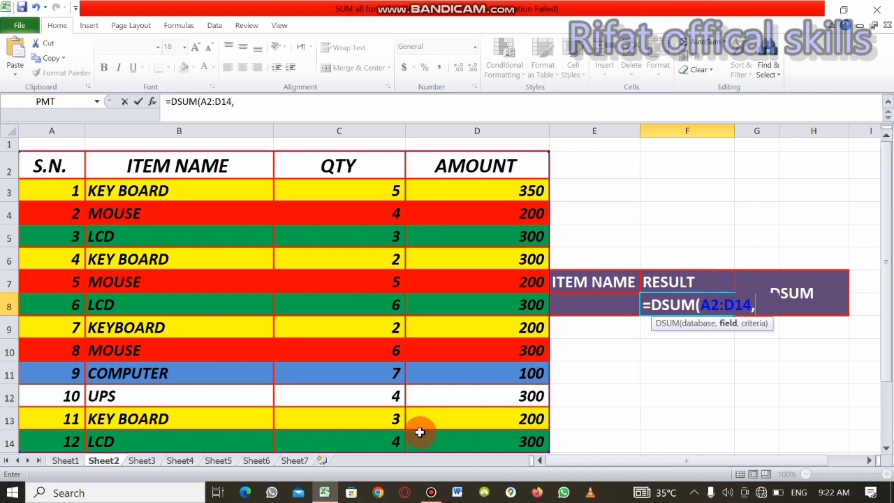
pyautogui.click(461, 157)
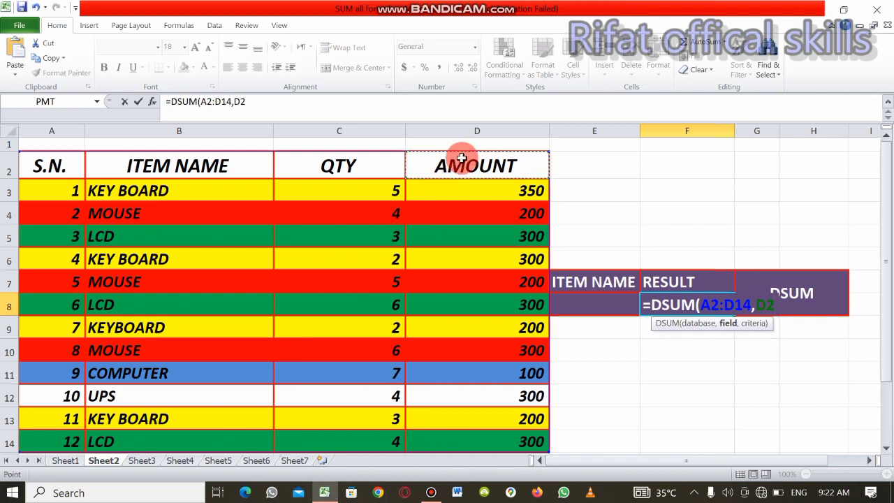
pyautogui.press('shift')
pyautogui.write(',')
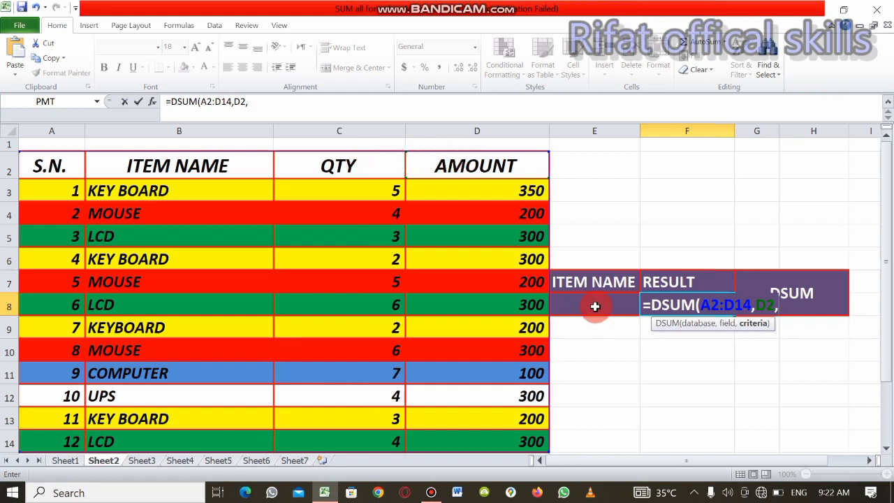
pyautogui.moveTo(587, 283); pyautogui.dragTo(592, 302)
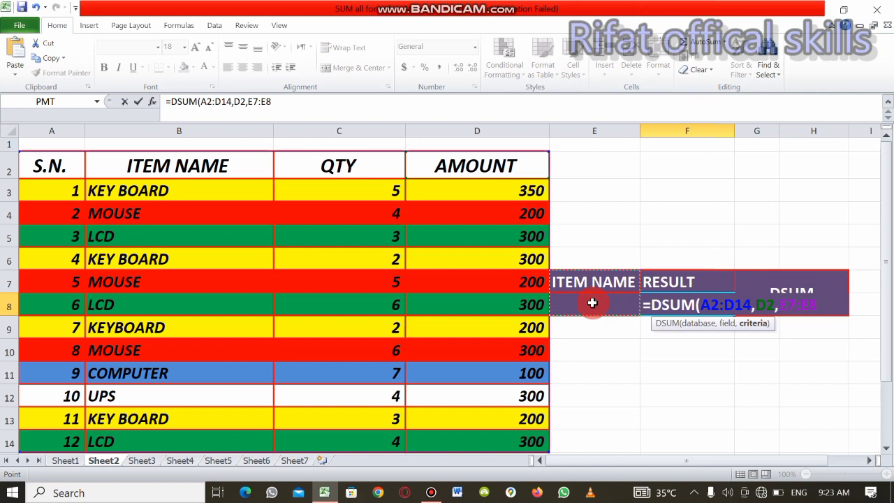
pyautogui.press('shift')
pyautogui.write(')')
pyautogui.press('Return')
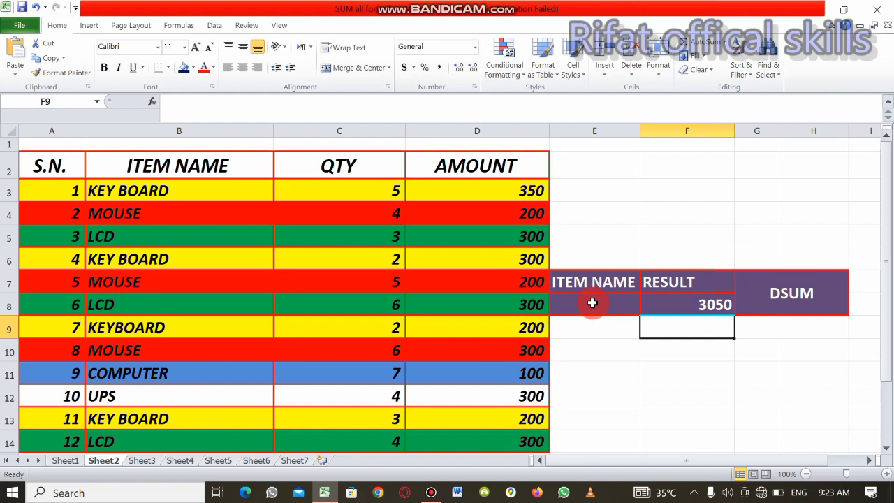
# Select the amounts in D3:D14 to compare their sum with the DSUM result
pyautogui.moveTo(473, 193); pyautogui.dragTo(475, 214)
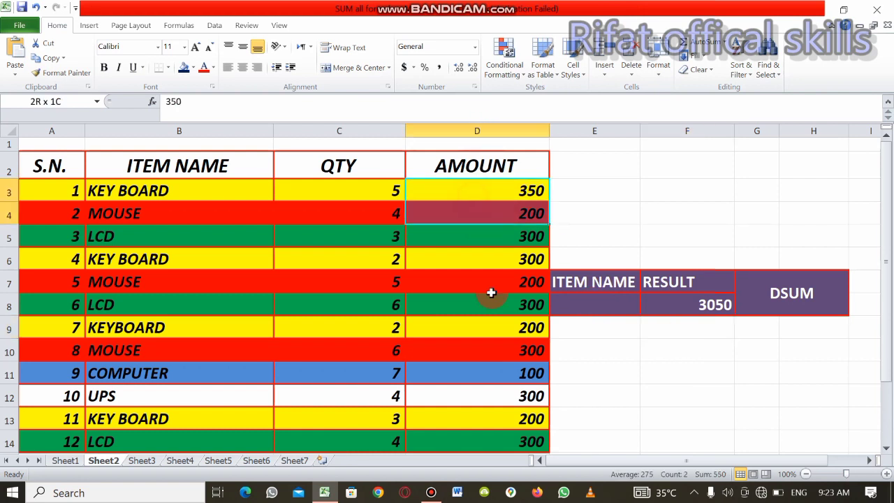
pyautogui.moveTo(491, 293); pyautogui.dragTo(483, 438)
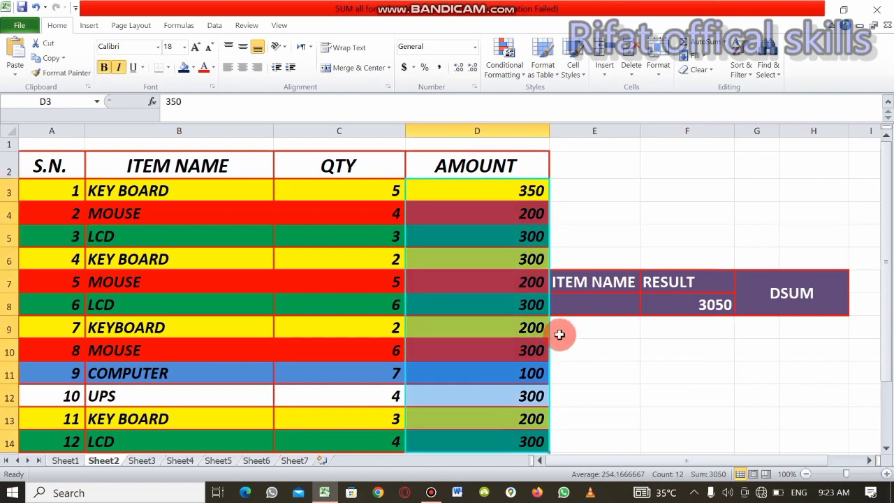
# Enter KEYBOARD in cell E8 as the item name criterion
pyautogui.click(627, 302)
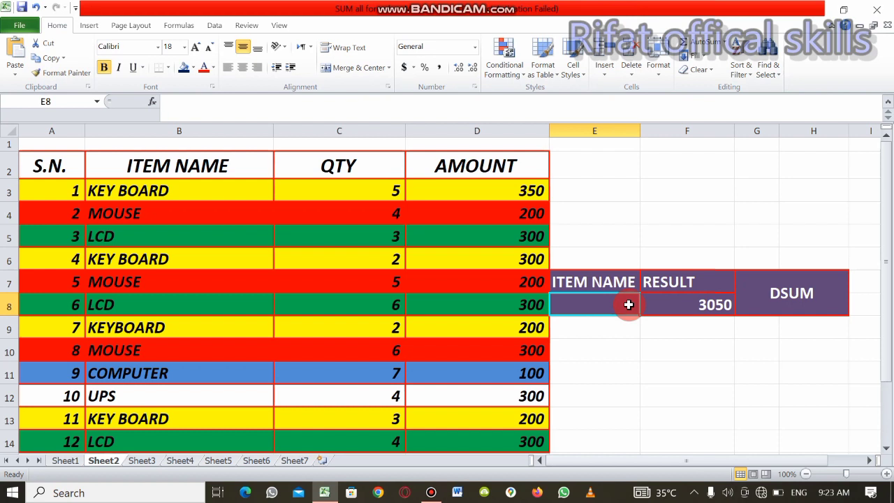
pyautogui.write('KR')
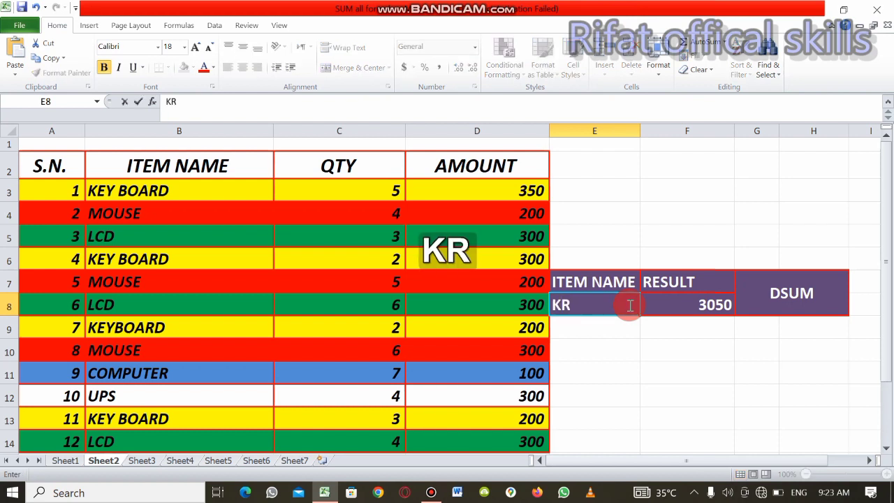
pyautogui.press('BackSpace')
pyautogui.write('E')
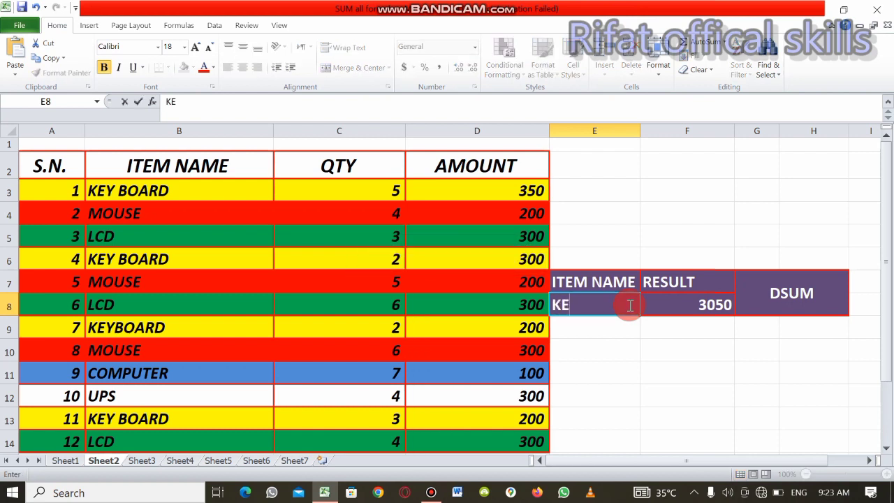
pyautogui.write('YBO')
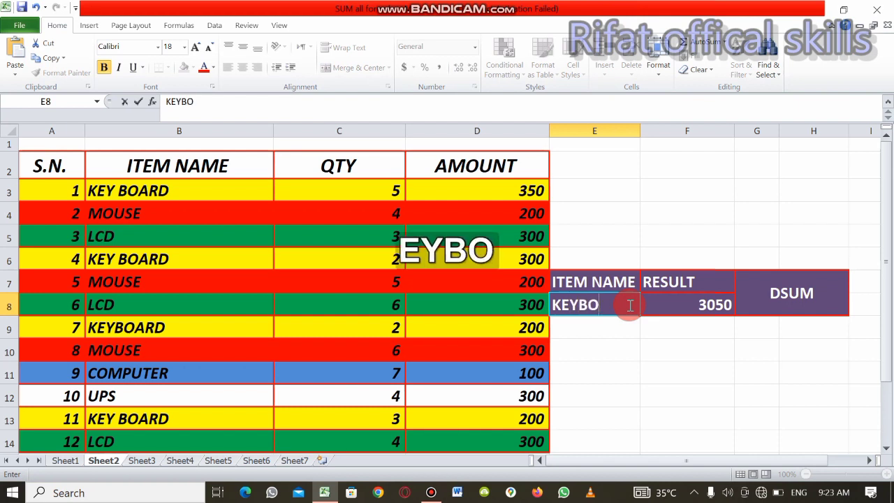
pyautogui.press('BackSpace')
pyautogui.write('OTF')
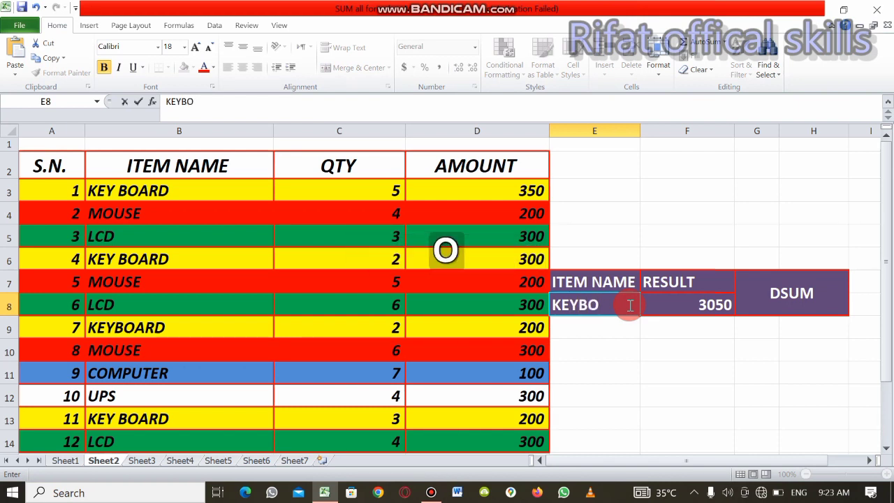
pyautogui.press('BackSpace')
pyautogui.press('BackSpace')
pyautogui.press('BackSpace')
pyautogui.press('BackSpace')
pyautogui.press('BackSpace')
pyautogui.press('BackSpace')
pyautogui.press('BackSpace')
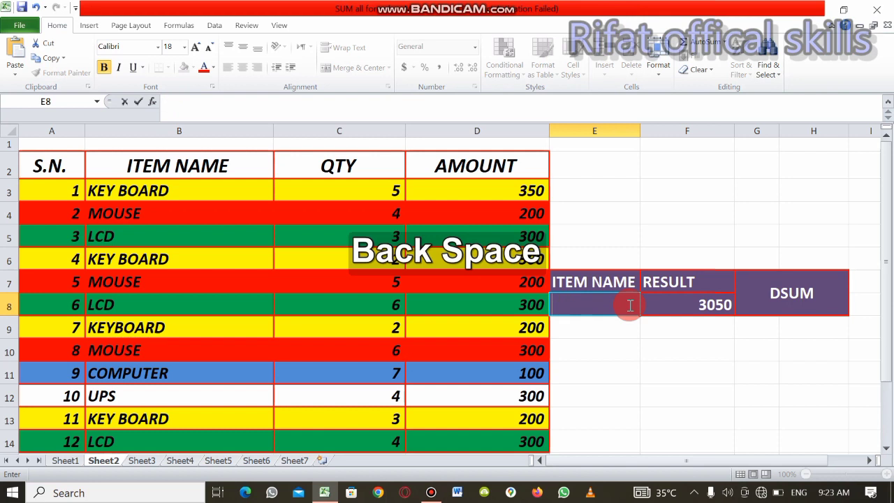
pyautogui.write('KEYBOARD')
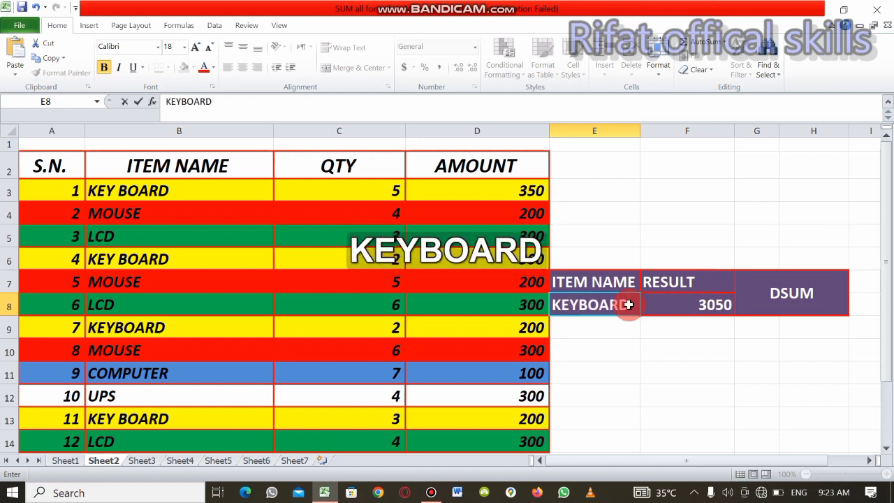
pyautogui.press('Return')
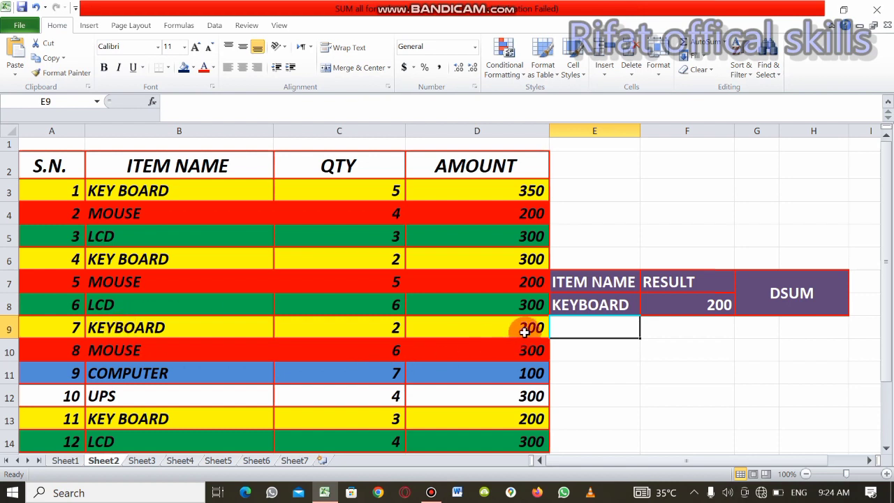
# Edit the item name criterion in E8 to read KEY BOARD with a space
pyautogui.doubleClick(579, 306)
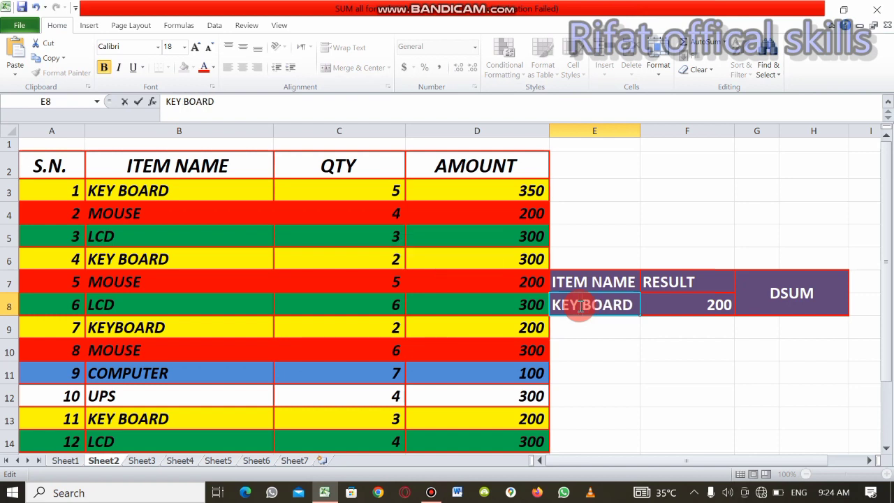
pyautogui.press('Return')
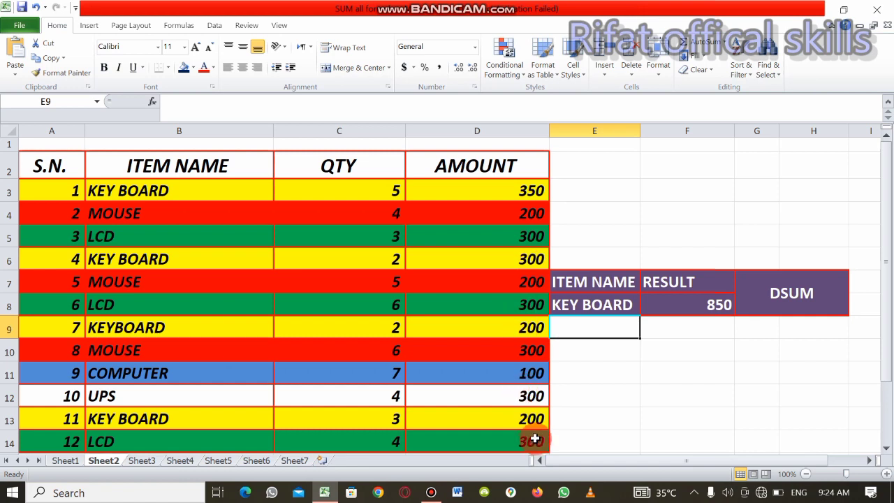
# Replace the item name criterion in E8 with MOUSE
pyautogui.click(603, 305)
pyautogui.press('BackSpace')
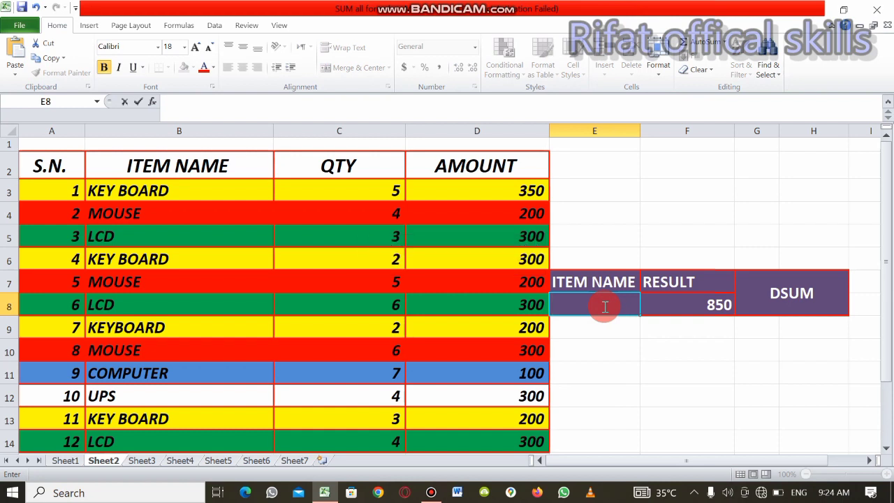
pyautogui.write('MOUSE')
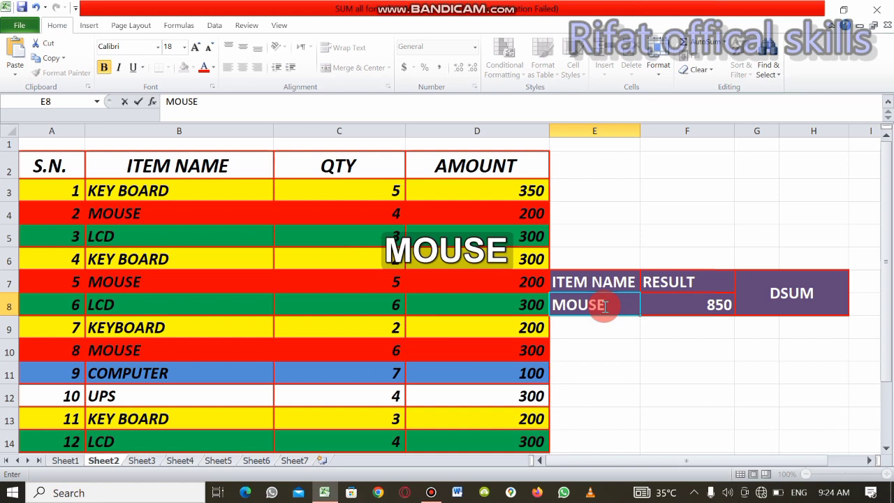
pyautogui.press('Return')
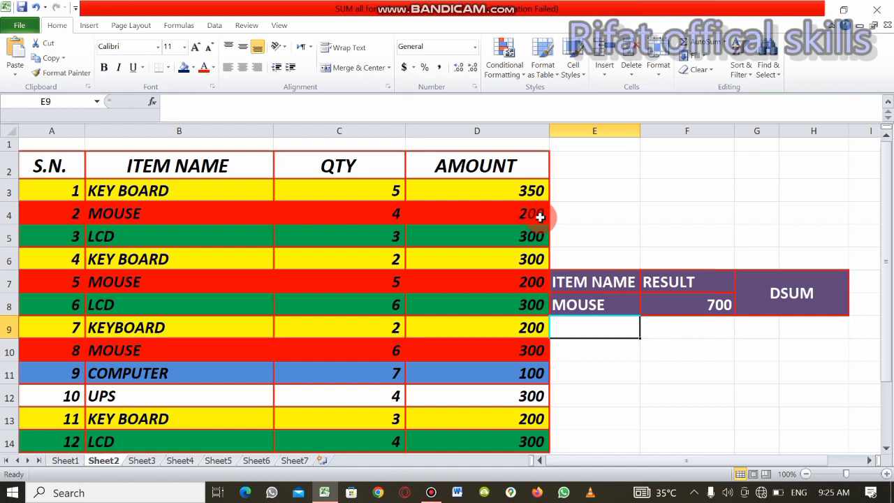
# Replace the item name criterion in E8 with LCD
pyautogui.click(597, 308)
pyautogui.press('BackSpace')
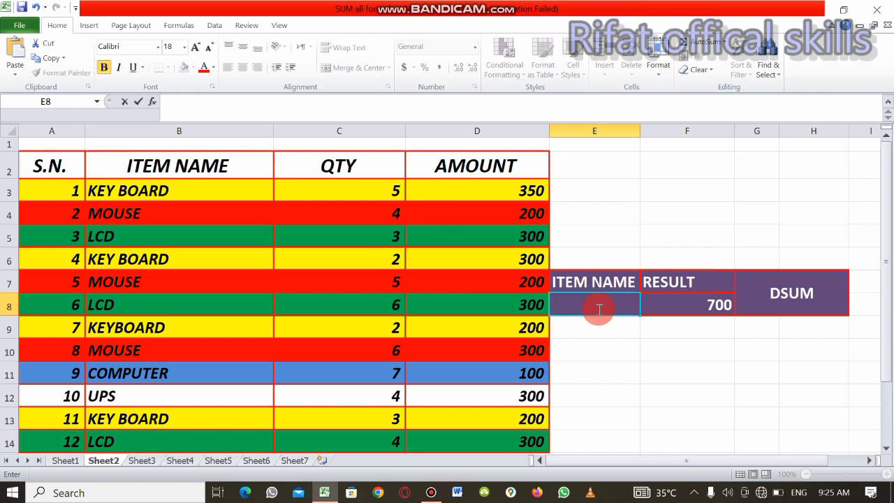
pyautogui.write('LCD')
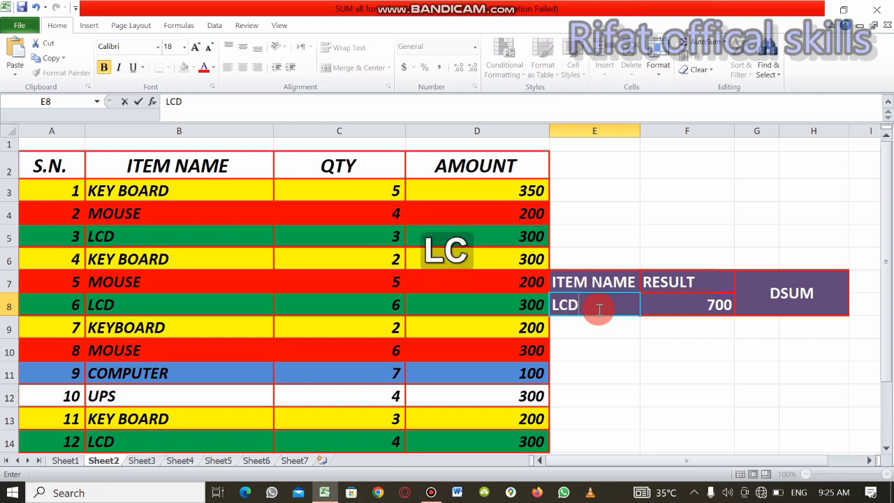
pyautogui.press('Return')
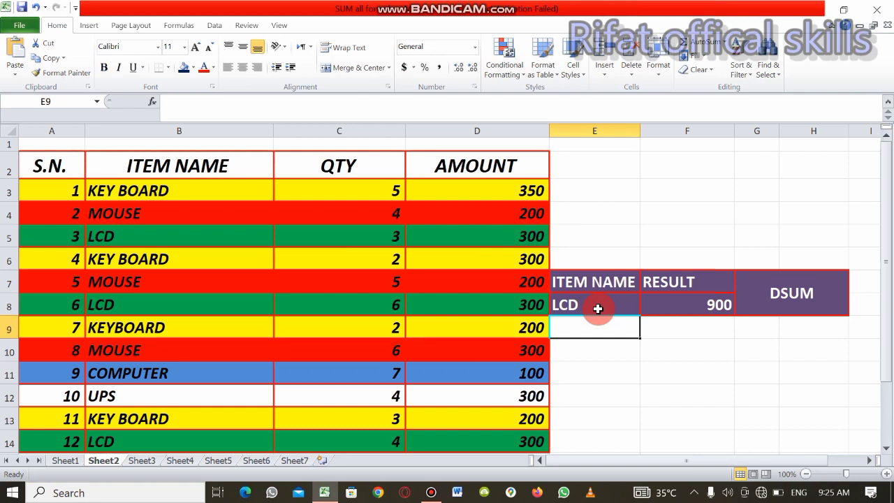
# On Sheet3, start a DAVERAGE formula in the RESULT cell F8 with the table A2:D14 as the database
pyautogui.click(144, 461)
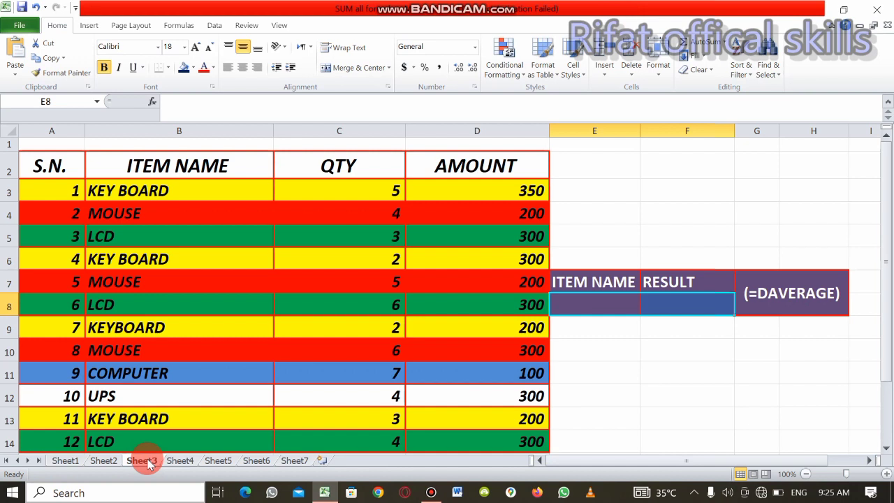
pyautogui.click(659, 310)
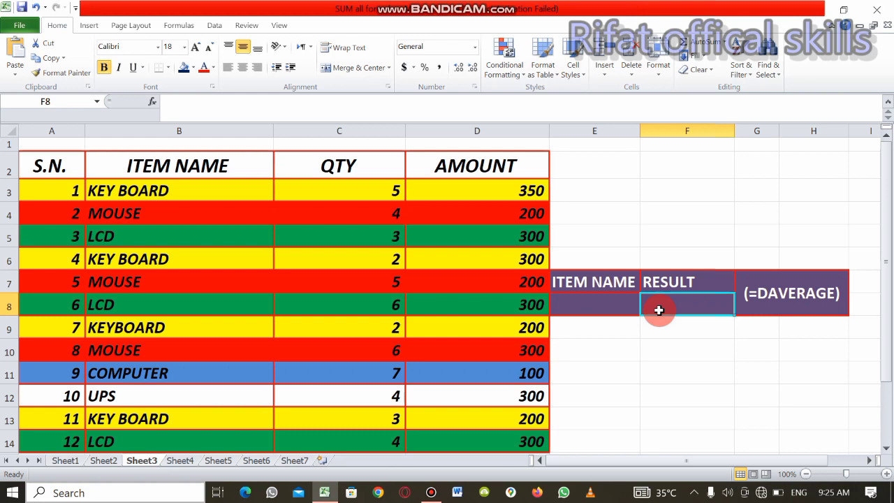
pyautogui.press('BackSpace')
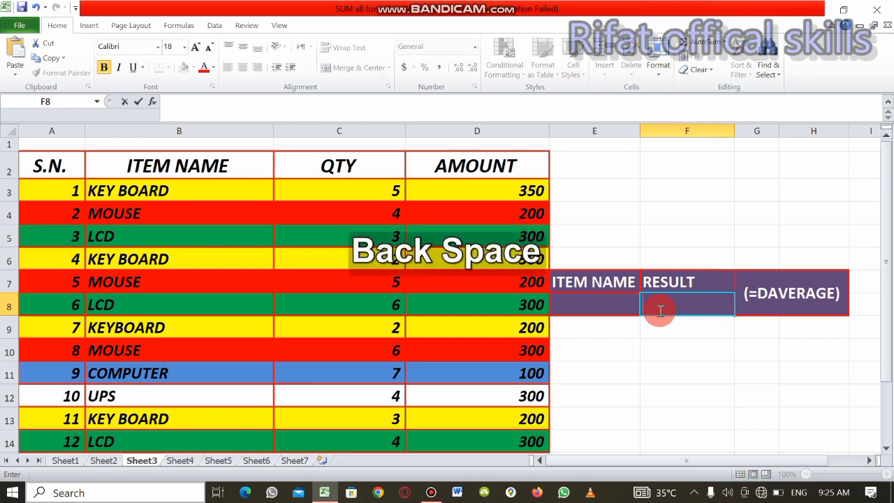
pyautogui.write('=')
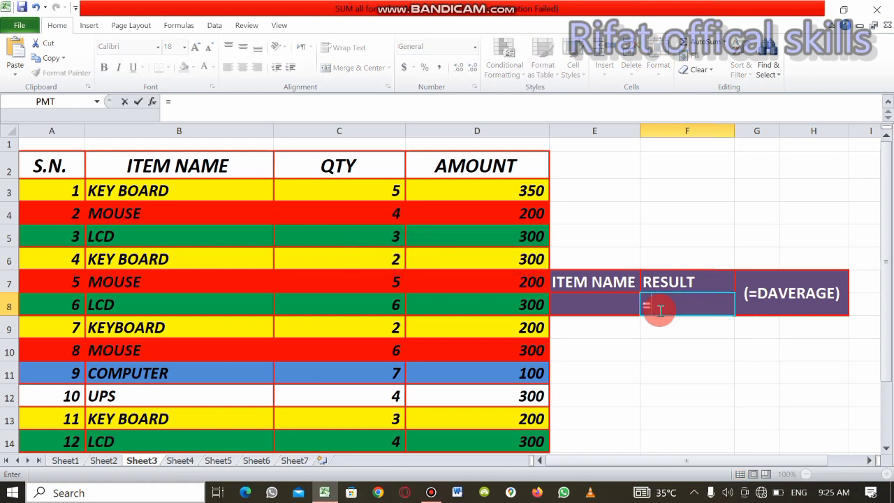
pyautogui.write('DA')
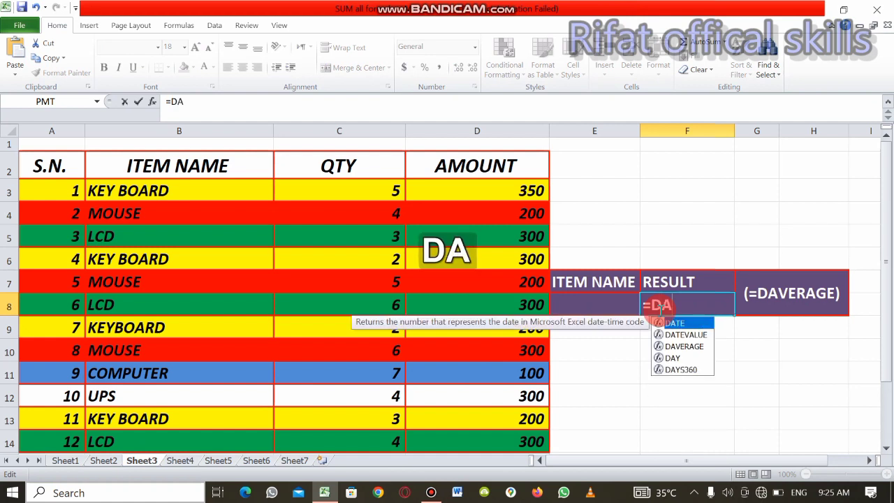
pyautogui.write('VER')
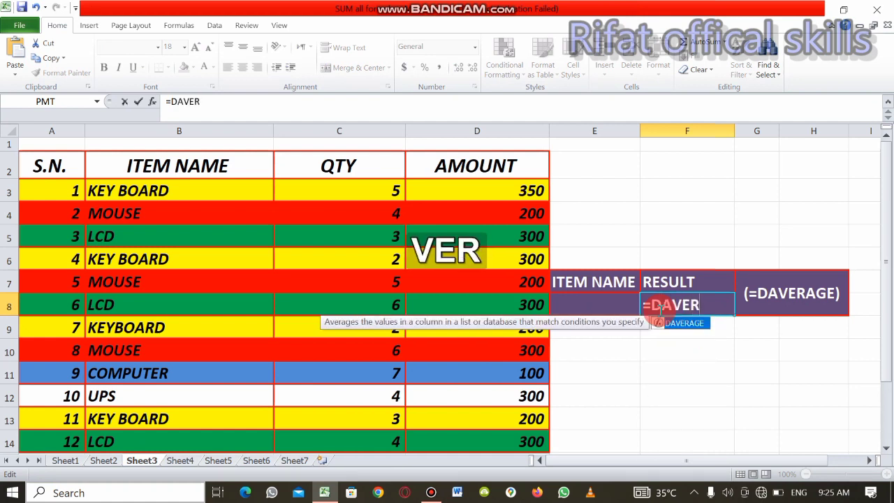
pyautogui.press('Tab')
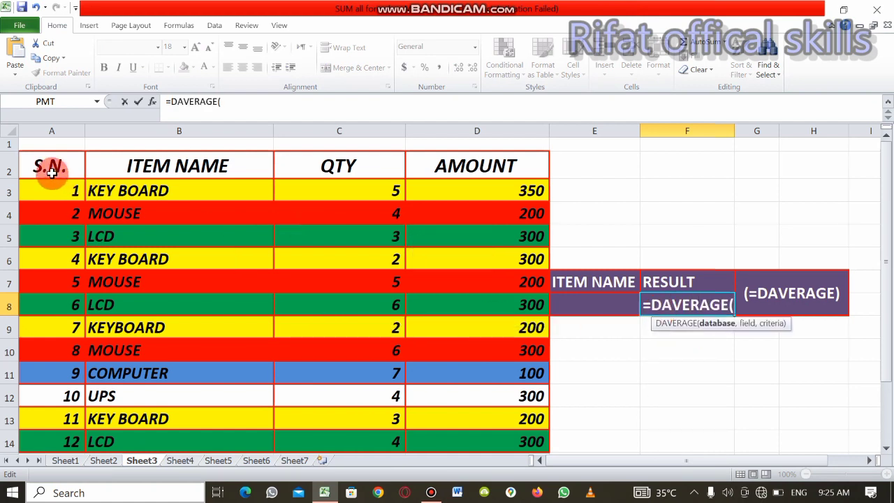
pyautogui.moveTo(51, 166); pyautogui.dragTo(507, 442)
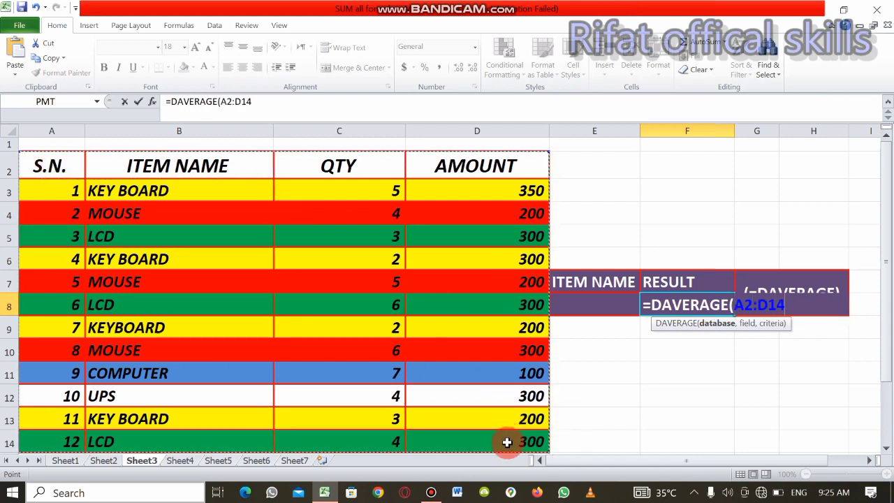
# Complete the DAVERAGE formula with the AMOUNT header D2 as the field and E7:E8 as the criteria
pyautogui.write(',')
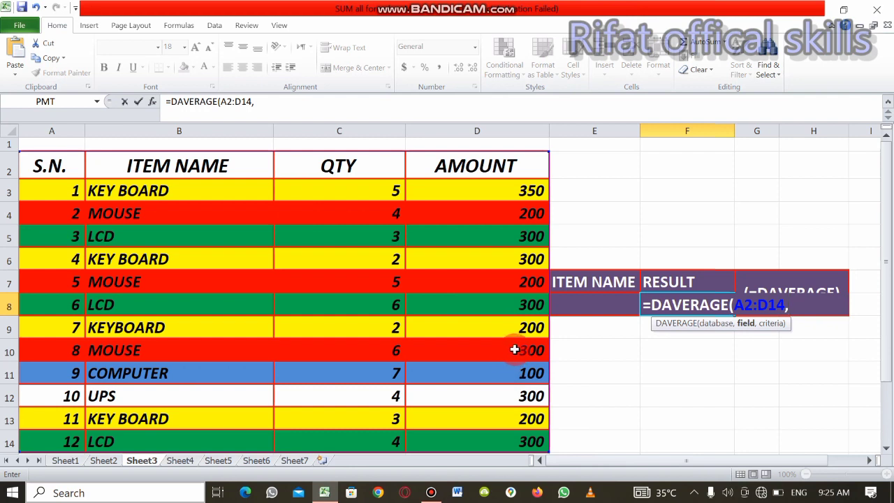
pyautogui.click(453, 166)
pyautogui.write(',')
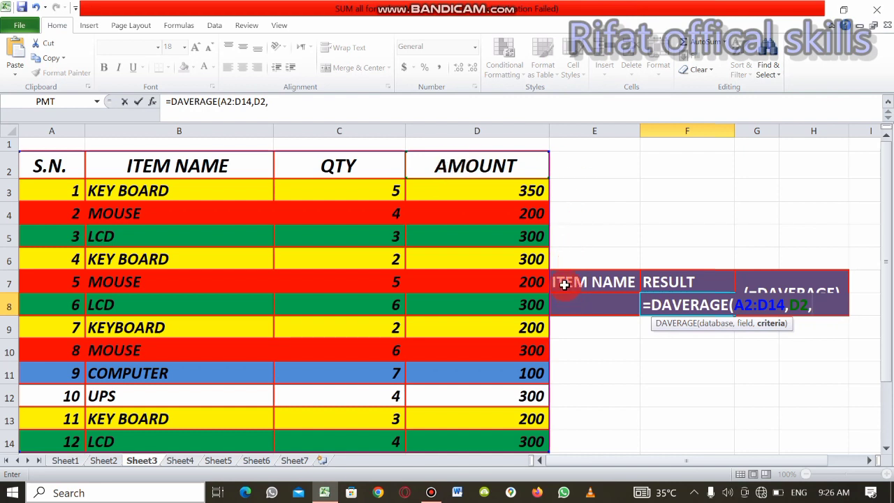
pyautogui.moveTo(564, 284); pyautogui.dragTo(579, 301)
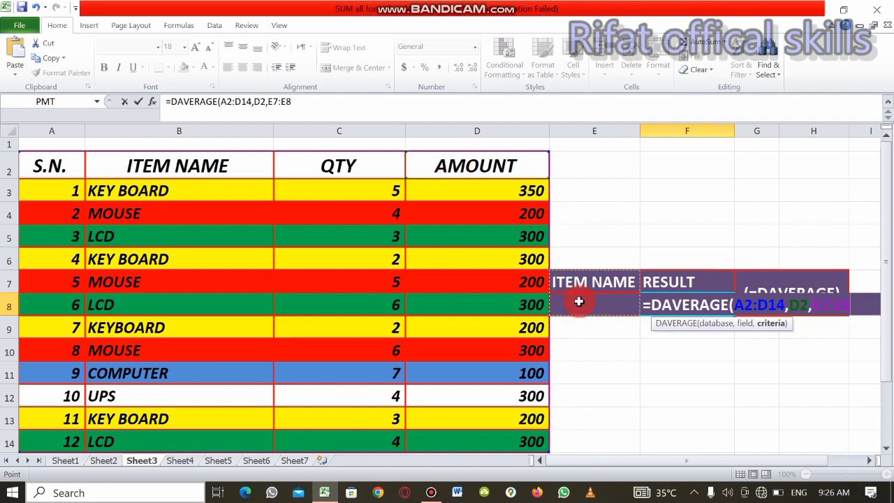
pyautogui.write(')')
pyautogui.press('Return')
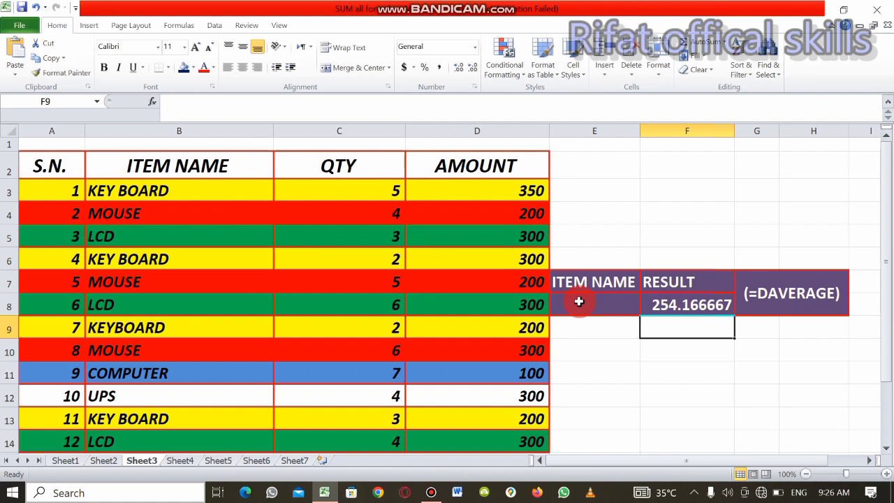
# Enter MOUSE in cell E8 as the item name criterion for the DAVERAGE formula
pyautogui.click(579, 301)
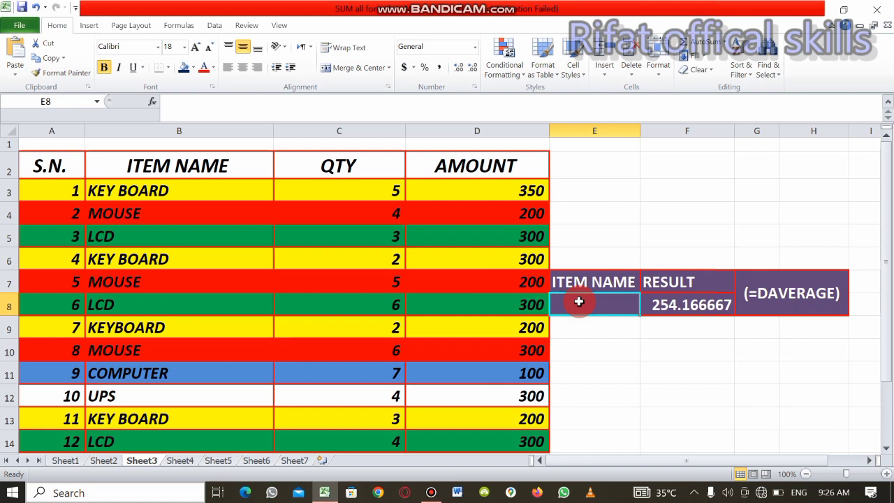
pyautogui.write('MOUSE')
pyautogui.press('Return')
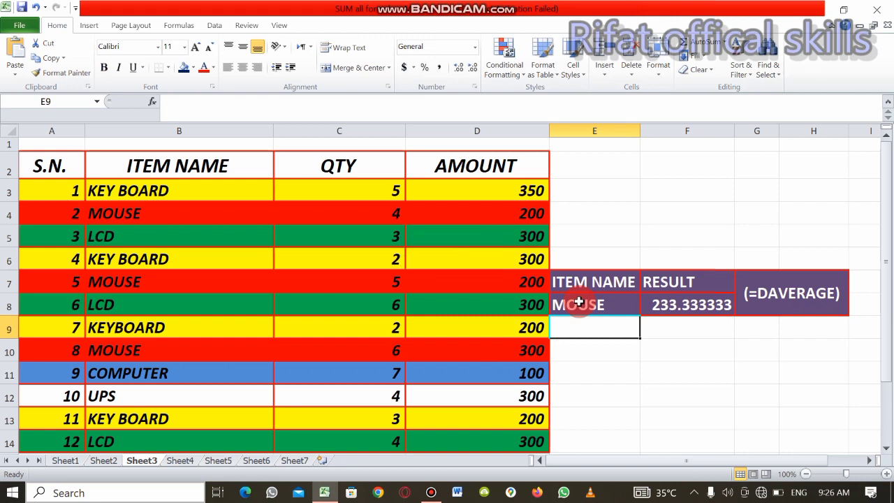
# Replace the item name criterion for the DAVERAGE formula in E8 with LCD
pyautogui.click(579, 301)
pyautogui.press('BackSpace')
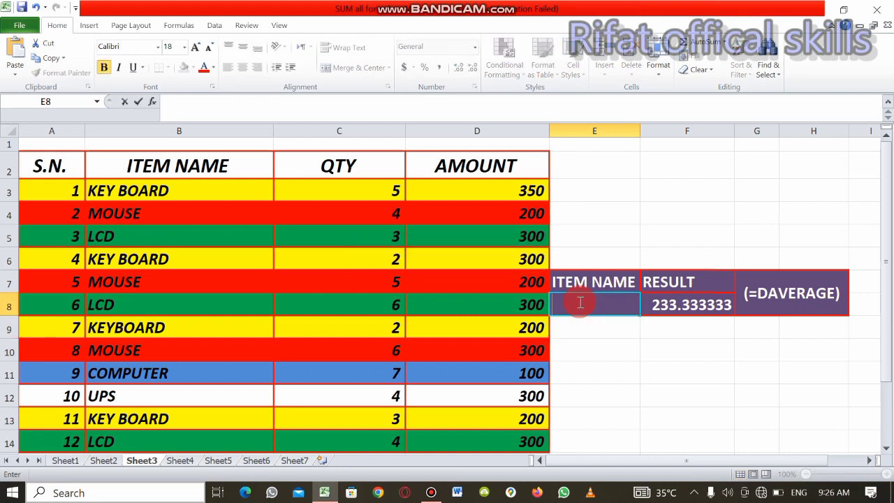
pyautogui.write('CL')
pyautogui.press('BackSpace')
pyautogui.press('BackSpace')
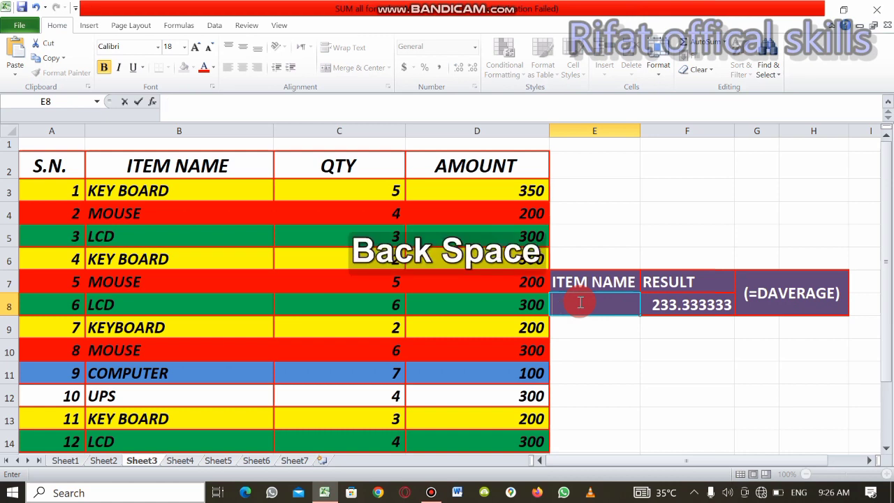
pyautogui.write('LCD')
pyautogui.press('Return')
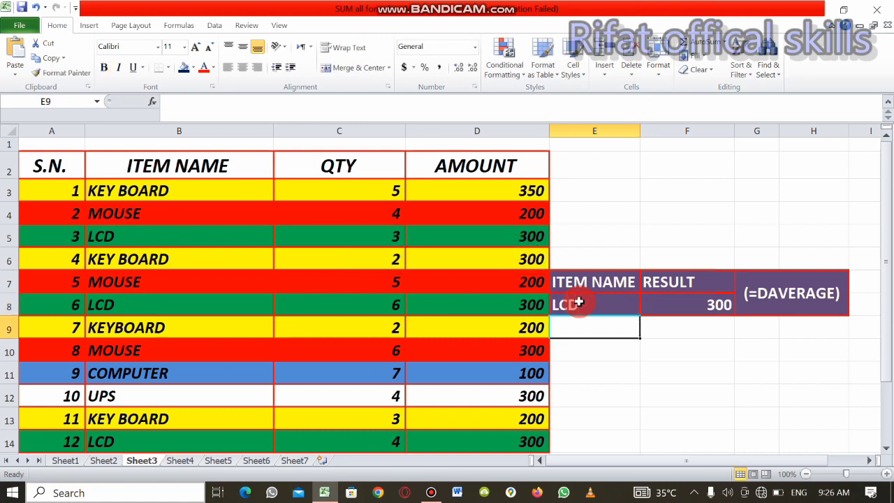
# On Sheet4, start a DCOUNT formula in the RESULT cell F8 with the table A2:D14 as the database
pyautogui.click(179, 461)
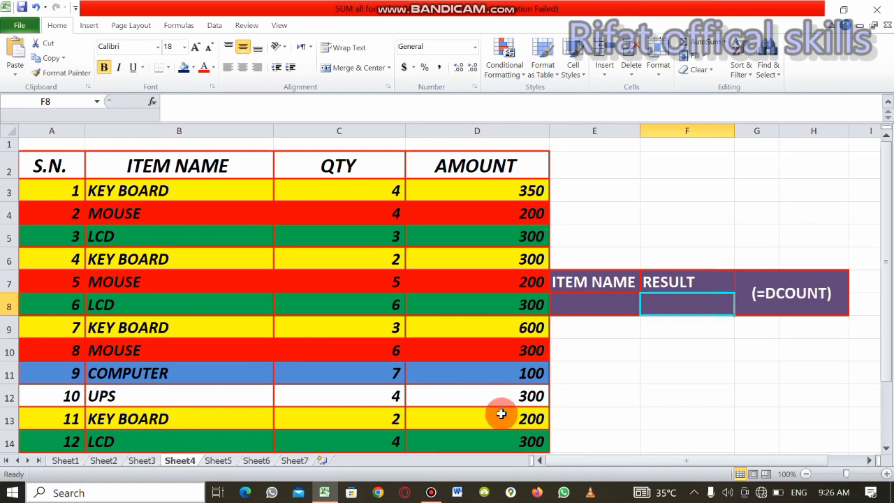
pyautogui.click(608, 305)
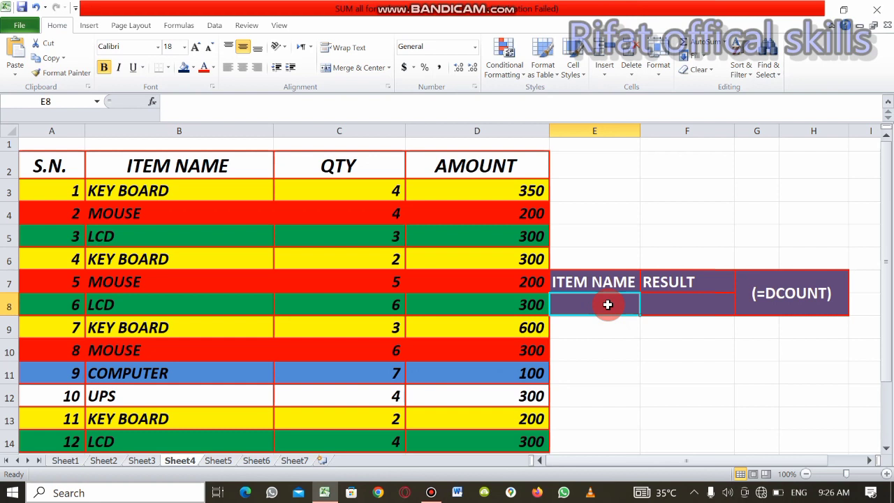
pyautogui.click(698, 305)
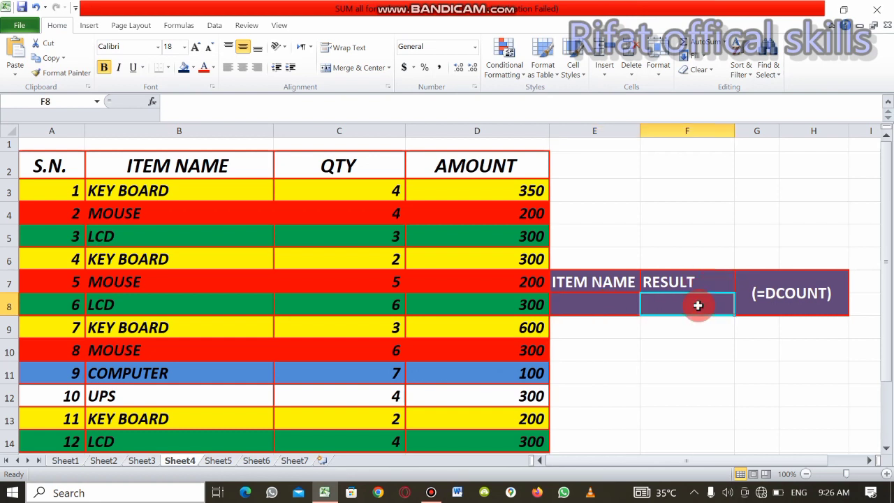
pyautogui.press('End')
pyautogui.write('=')
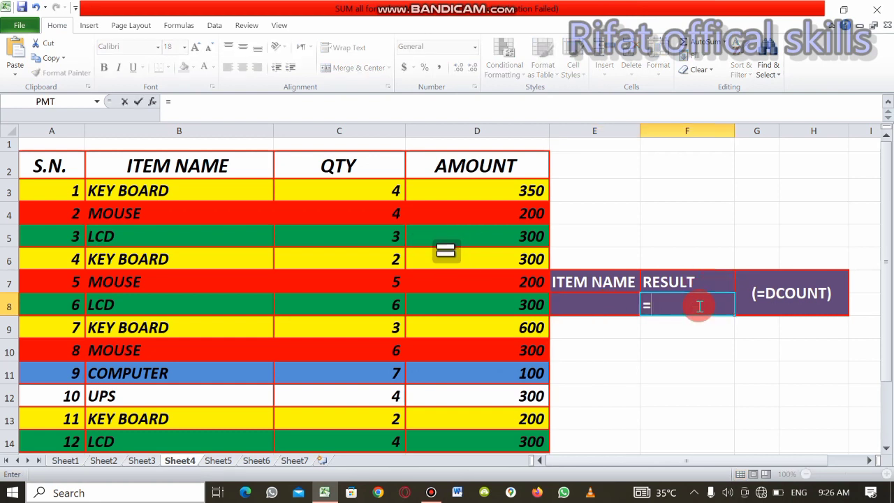
pyautogui.write('DCOU')
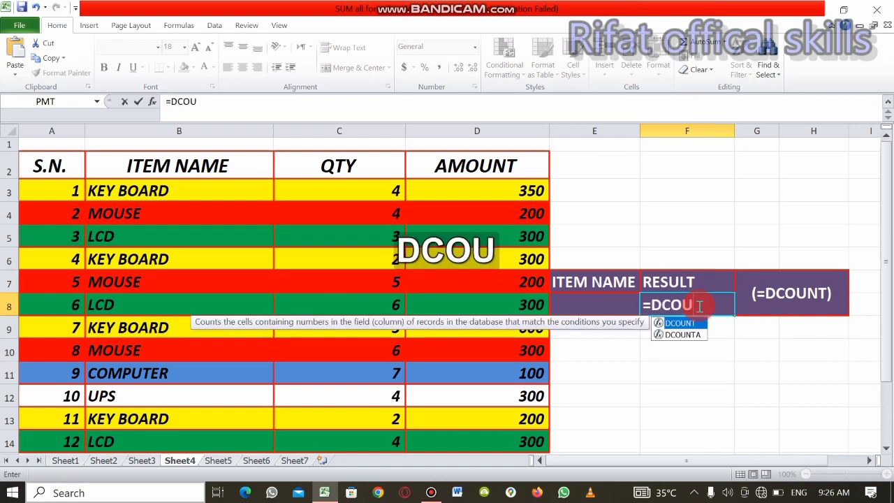
pyautogui.press('Tab')
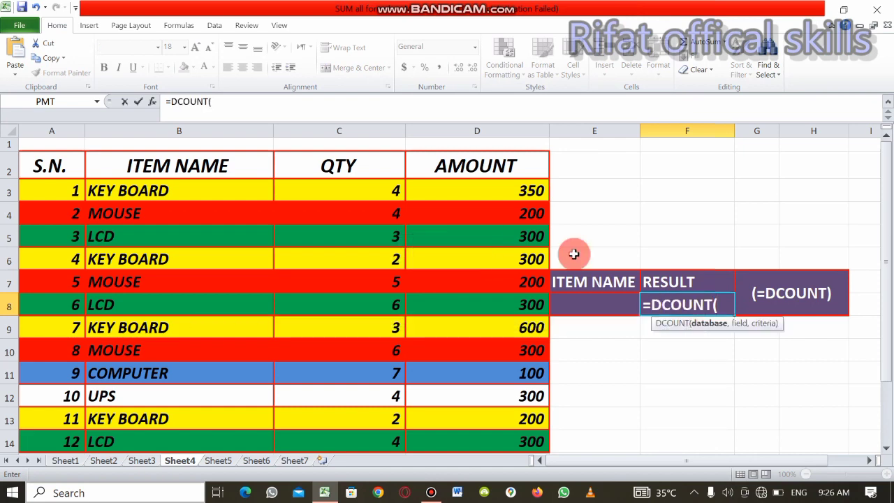
pyautogui.moveTo(72, 163); pyautogui.dragTo(508, 395)
# Complete the DCOUNT formula with the AMOUNT header D2 as the field and E7:E8 as the criteria
pyautogui.write(',')
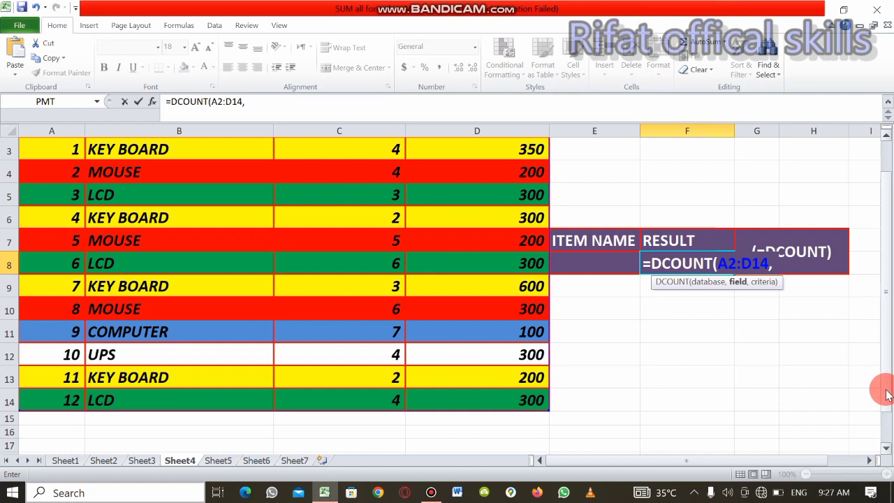
pyautogui.moveTo(886, 394); pyautogui.dragTo(884, 279)
pyautogui.click(501, 166)
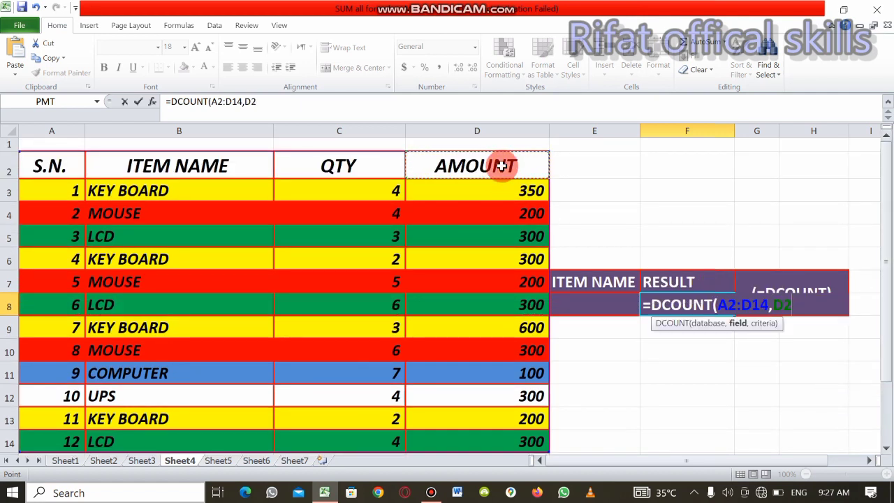
pyautogui.write(',')
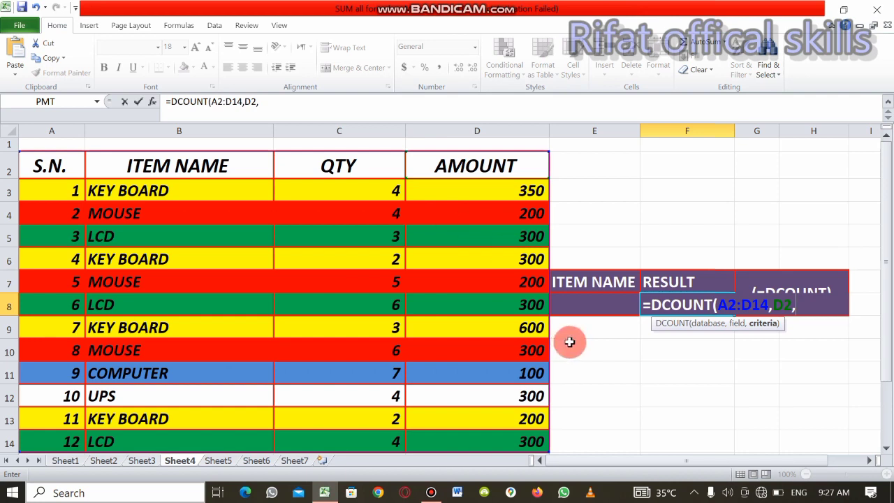
pyautogui.moveTo(575, 285); pyautogui.dragTo(593, 303)
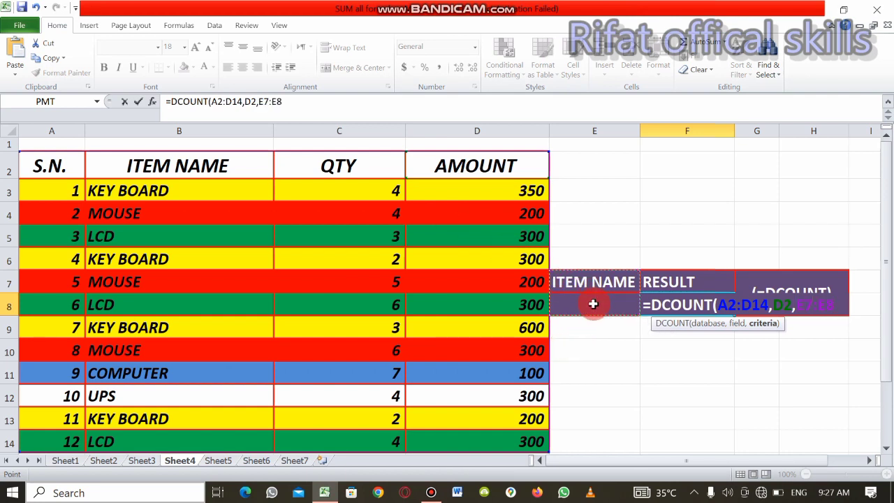
pyautogui.write(')')
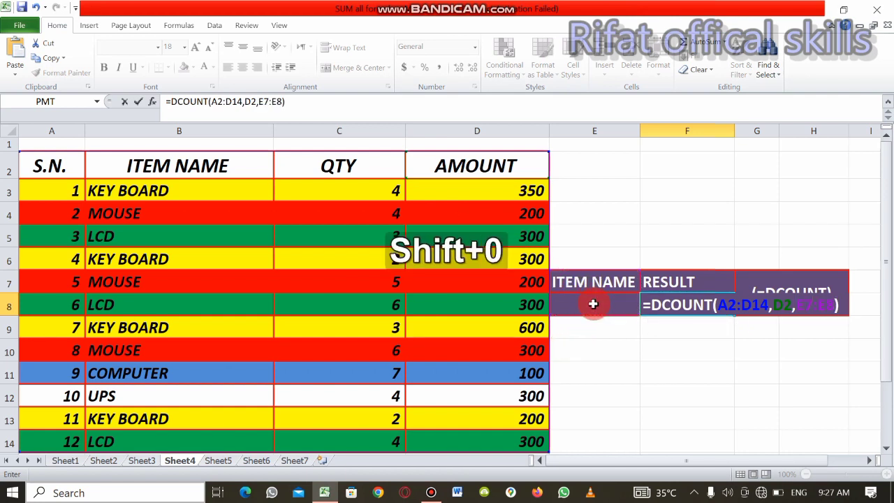
pyautogui.press('Return')
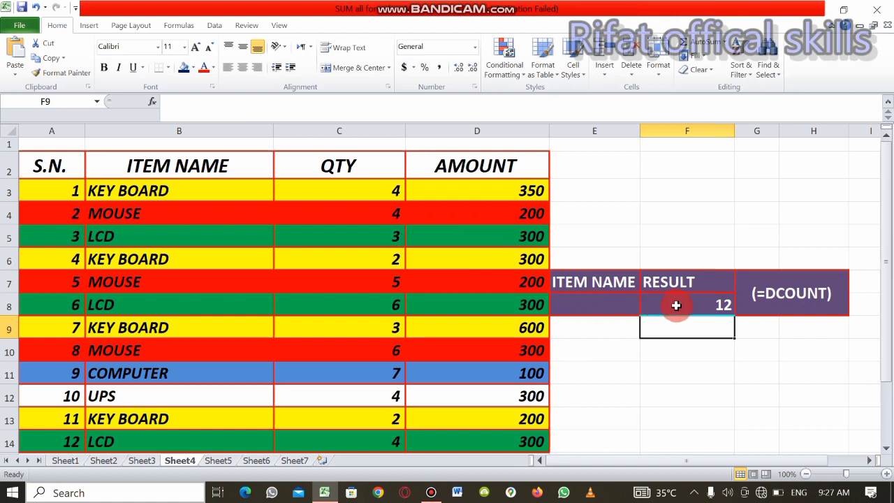
# Enter KEY BOARD in cell E8 as the item name criterion for the DCOUNT formula, and select item B9
pyautogui.click(593, 304)
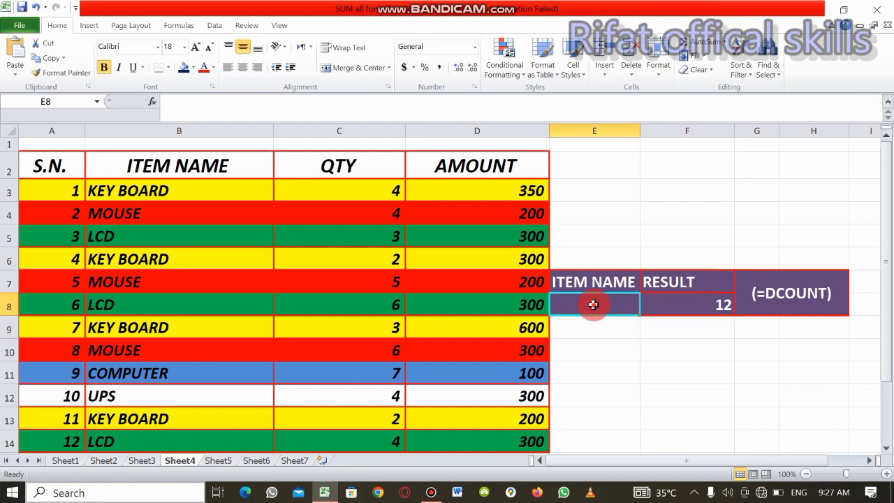
pyautogui.write('KEY BOR')
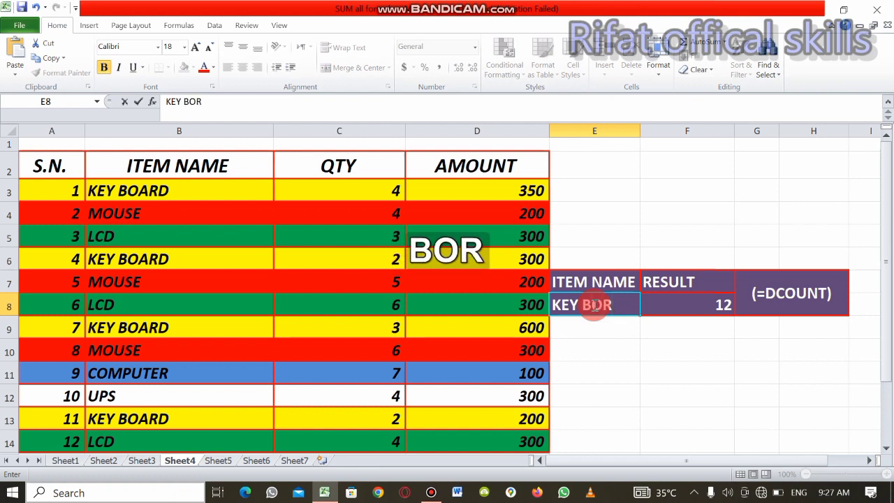
pyautogui.press('BackSpace')
pyautogui.write('ARD')
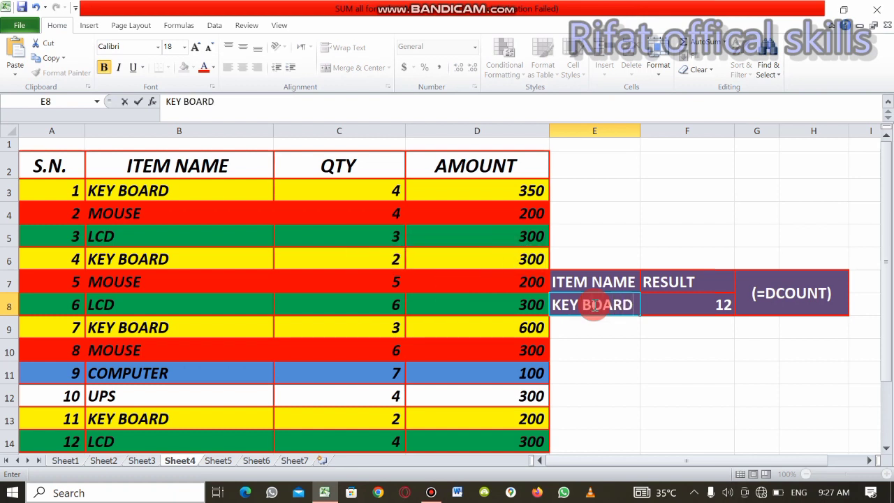
pyautogui.press('BackSpace')
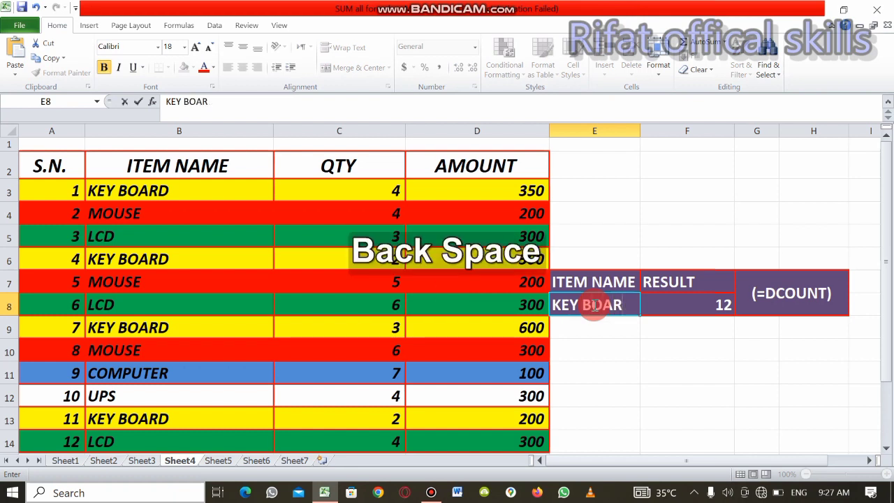
pyautogui.write('D')
pyautogui.press('Return')
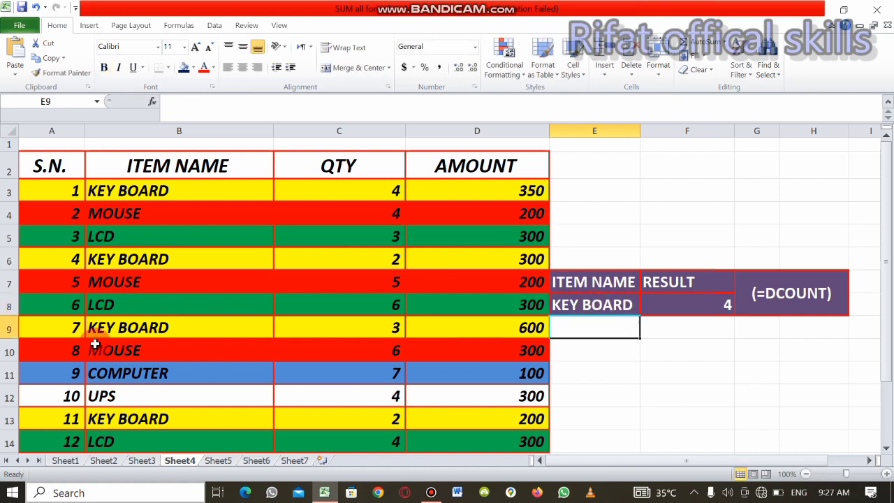
pyautogui.click(116, 330)
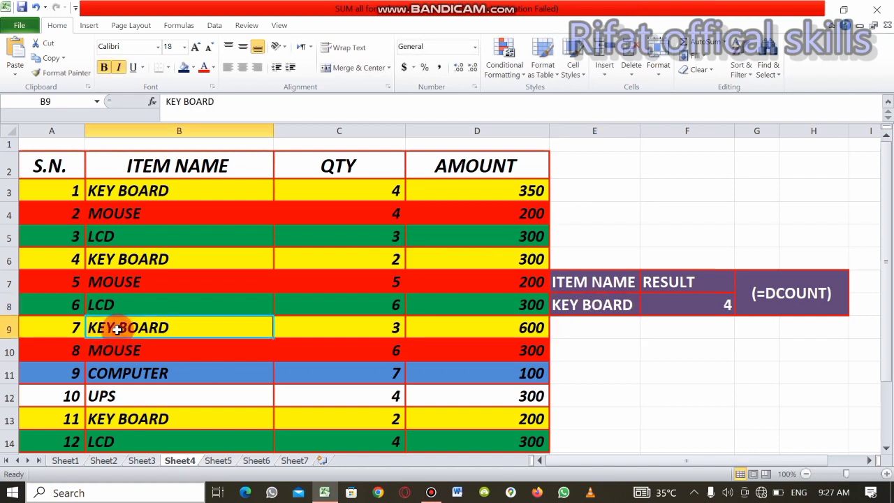
# Edit item name B9 on Sheet4 to read KEYBOARD without the space
pyautogui.doubleClick(117, 330)
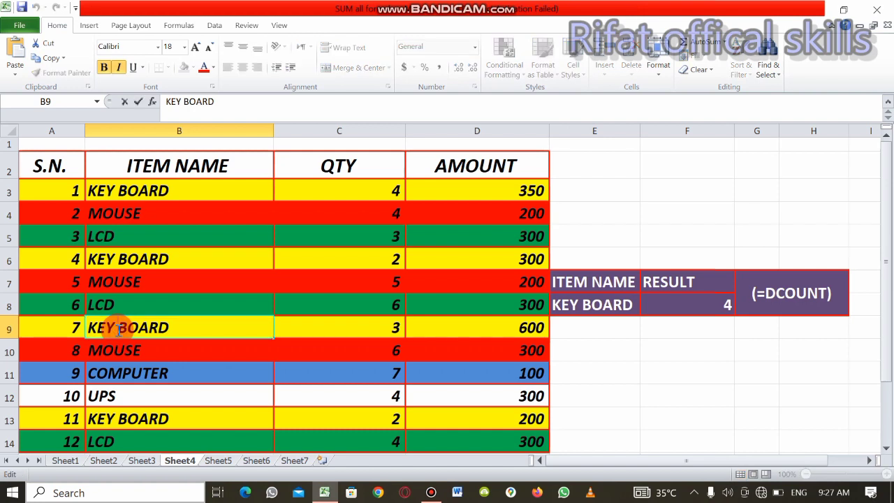
pyautogui.press('BackSpace')
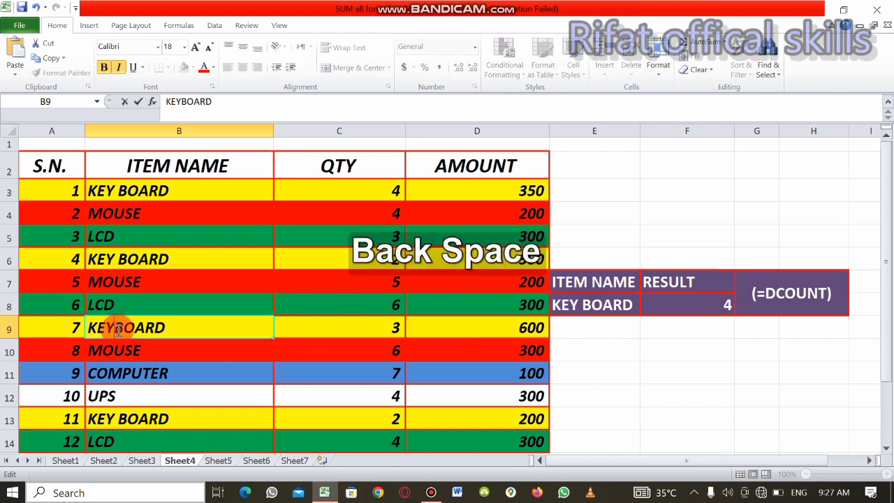
pyautogui.press('Return')
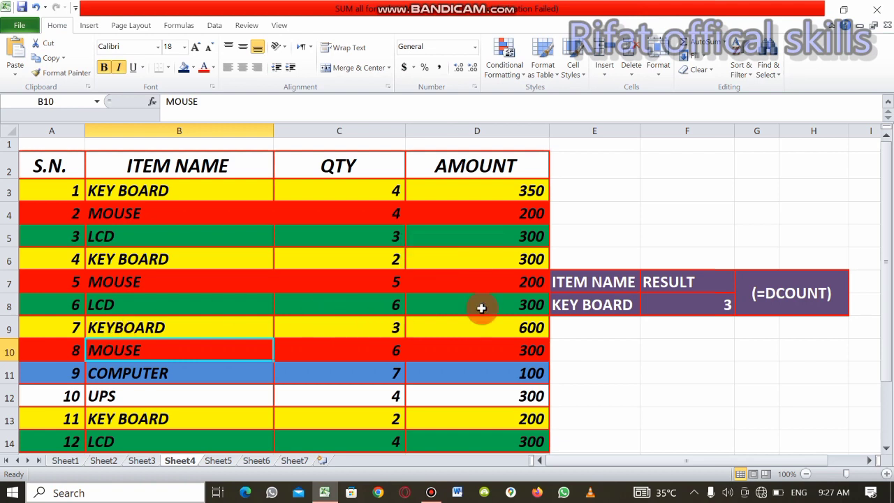
# Replace the item name criterion for the DCOUNT formula in E8 with MOUSE
pyautogui.click(569, 307)
pyautogui.press('BackSpace')
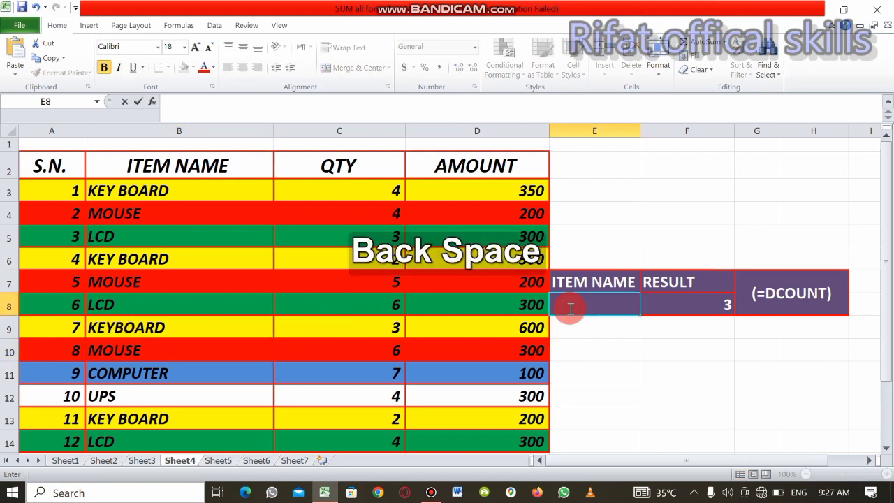
pyautogui.write('J')
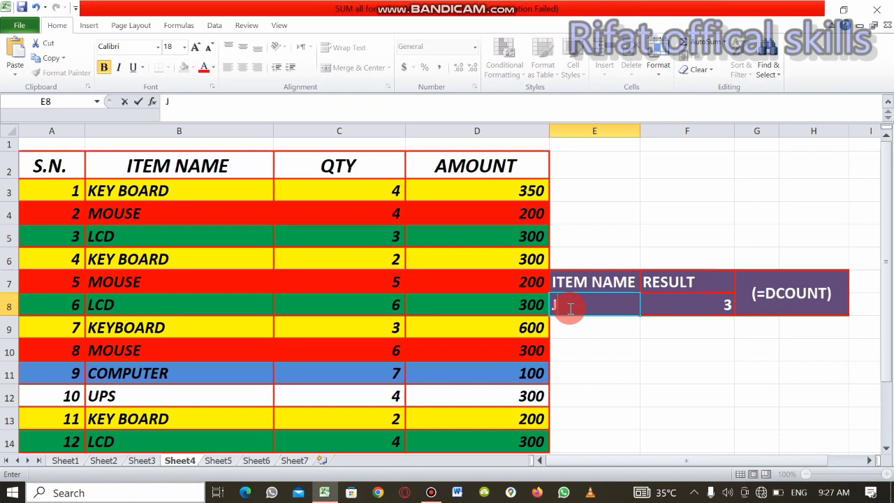
pyautogui.press('BackSpace')
pyautogui.write('MOUSE')
pyautogui.press('Return')
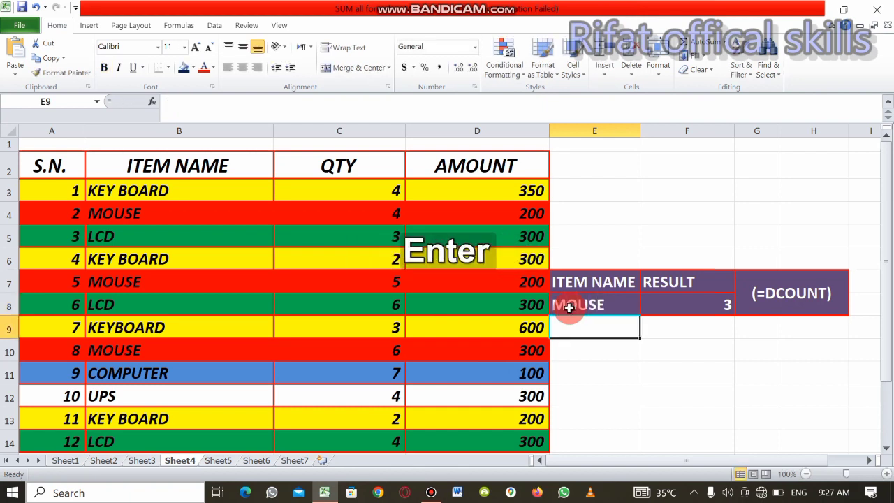
# Change the DCOUNT item name criterion in E8 to COMPUTER
pyautogui.click(569, 308)
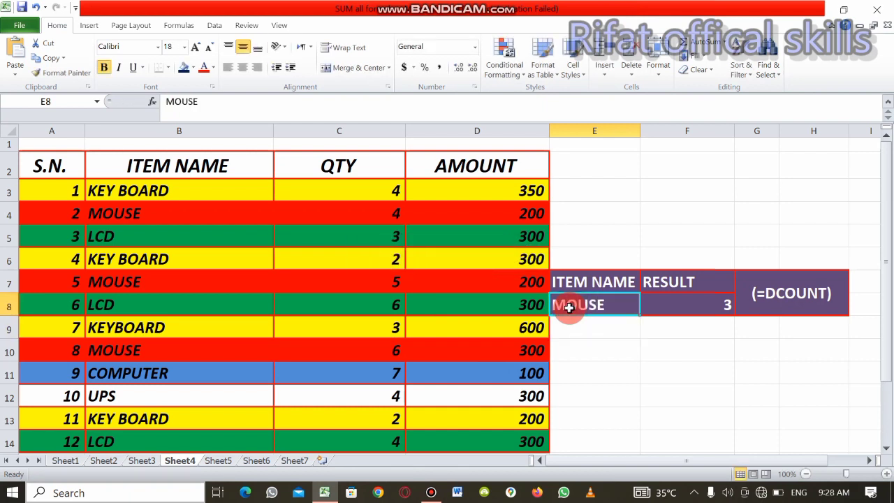
pyautogui.press('BackSpace')
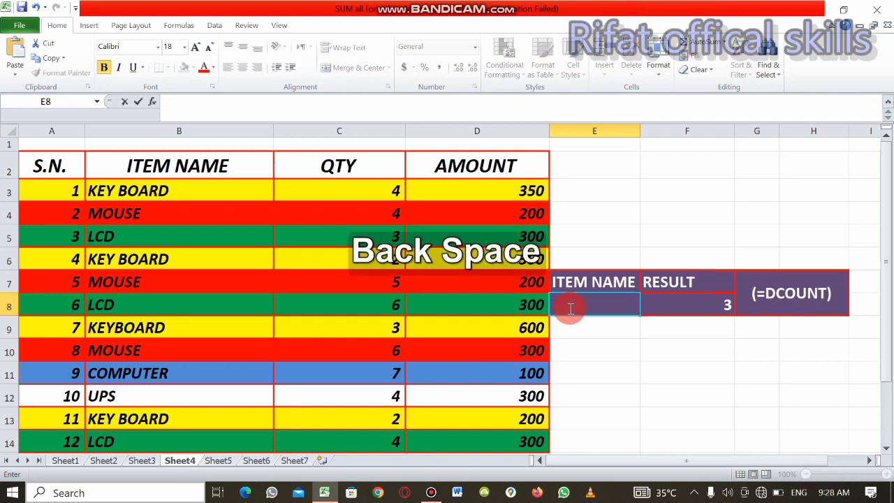
pyautogui.write('CO')
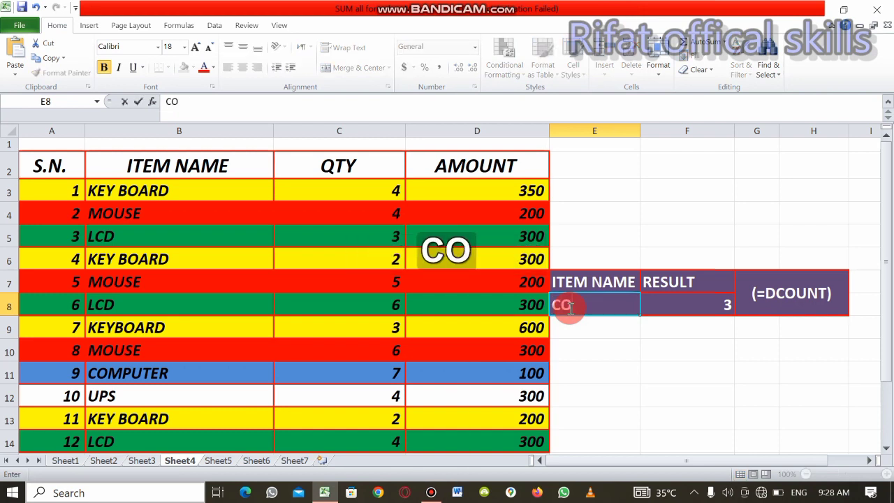
pyautogui.write('MPUTERE')
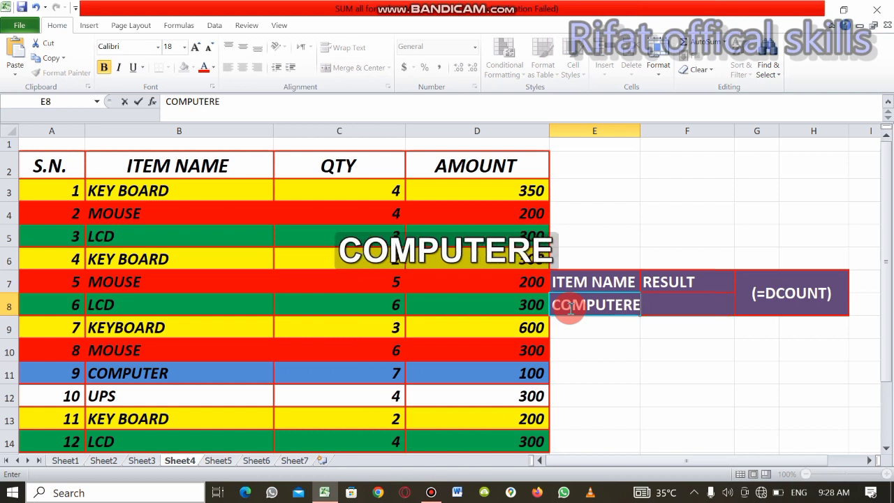
pyautogui.press('BackSpace')
pyautogui.press('Return')
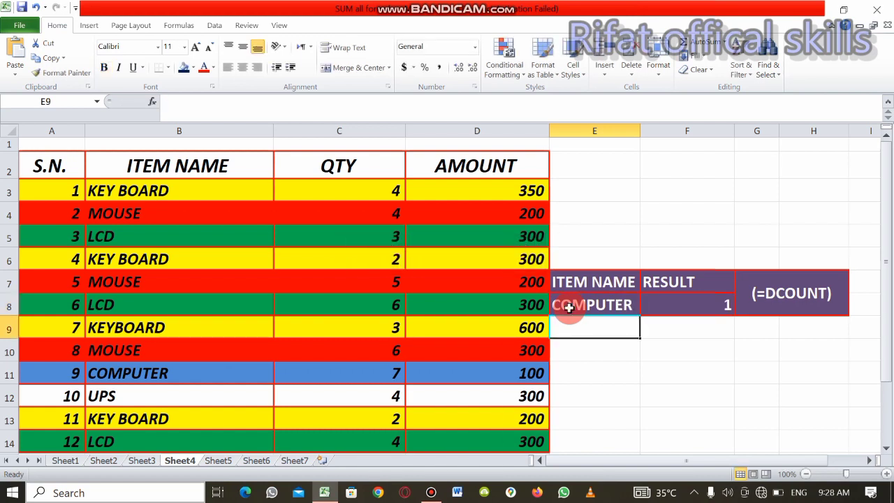
# Change the DCOUNT item name criterion in E8 to UPS
pyautogui.click(570, 307)
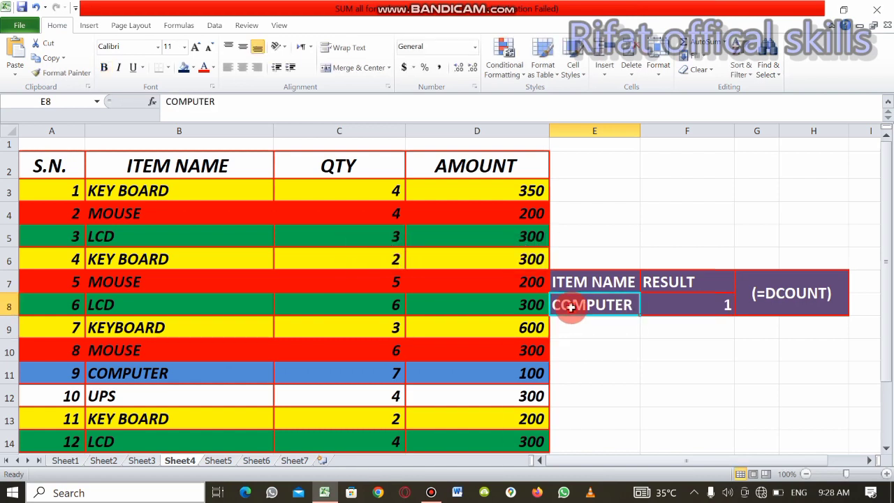
pyautogui.press('BackSpace')
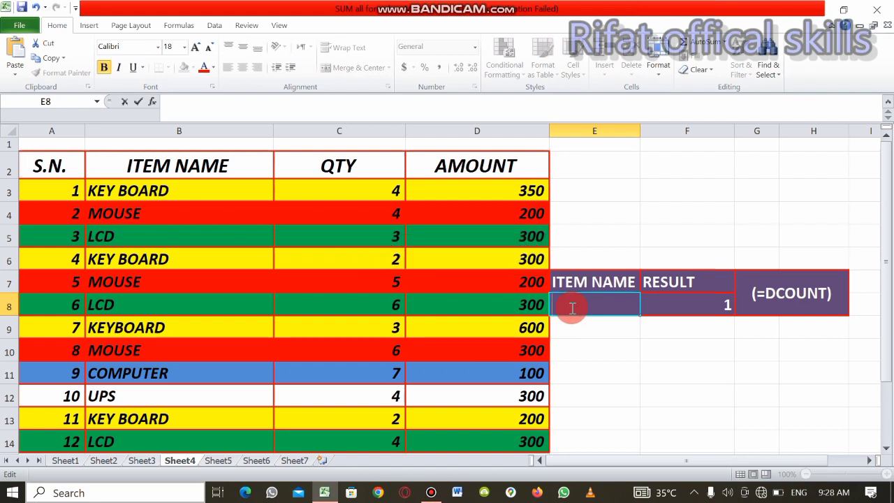
pyautogui.write('US')
pyautogui.press('BackSpace')
pyautogui.write('PS')
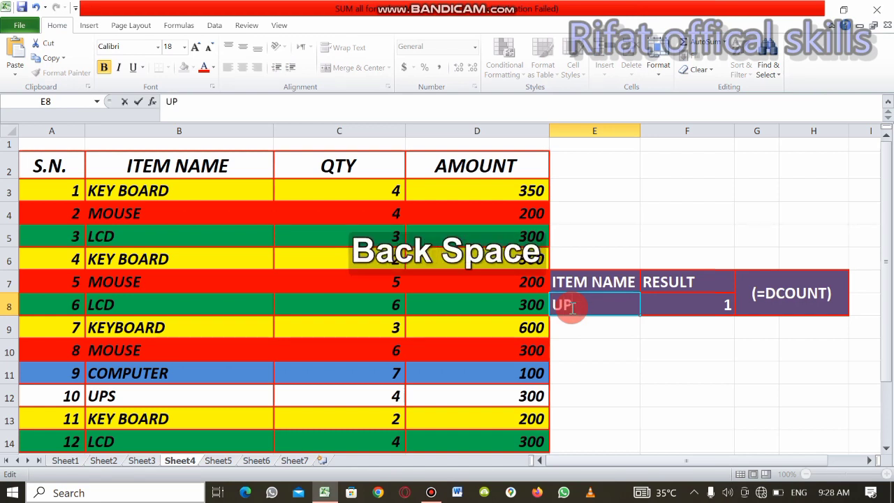
pyautogui.press('Return')
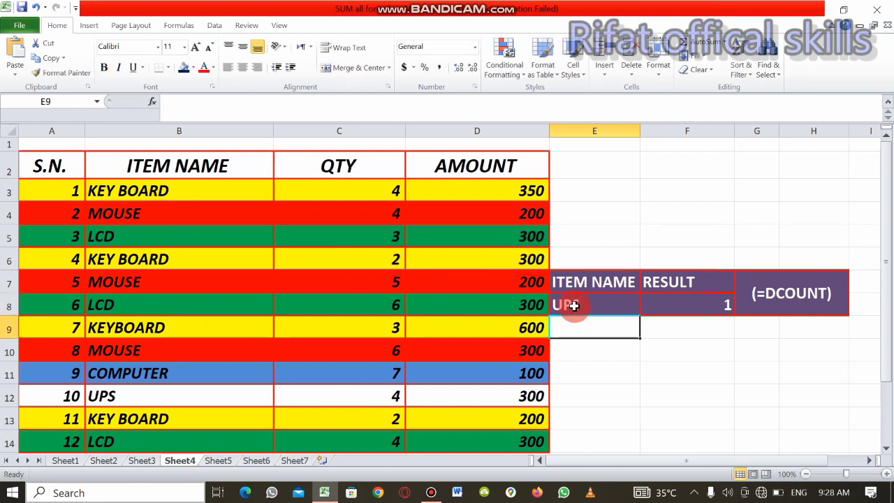
# Set the DCOUNT item name criterion in E8 to LCD
pyautogui.click(571, 307)
pyautogui.press('BackSpace')
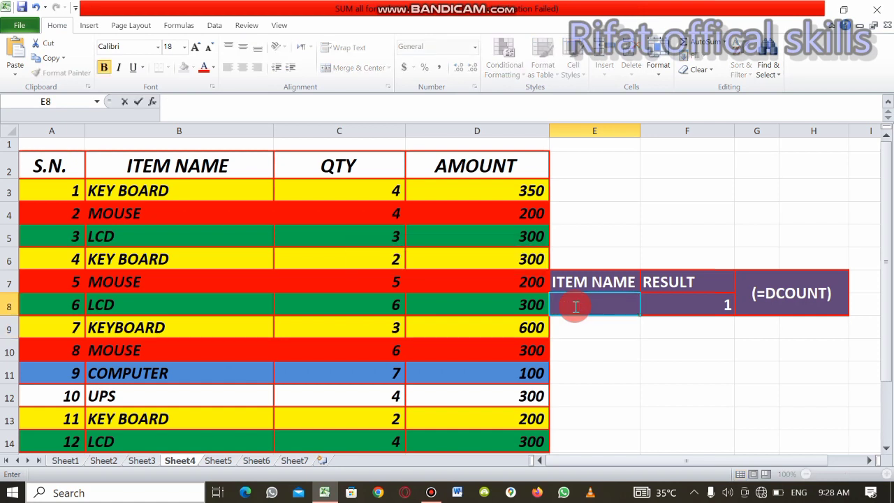
pyautogui.write('LCD')
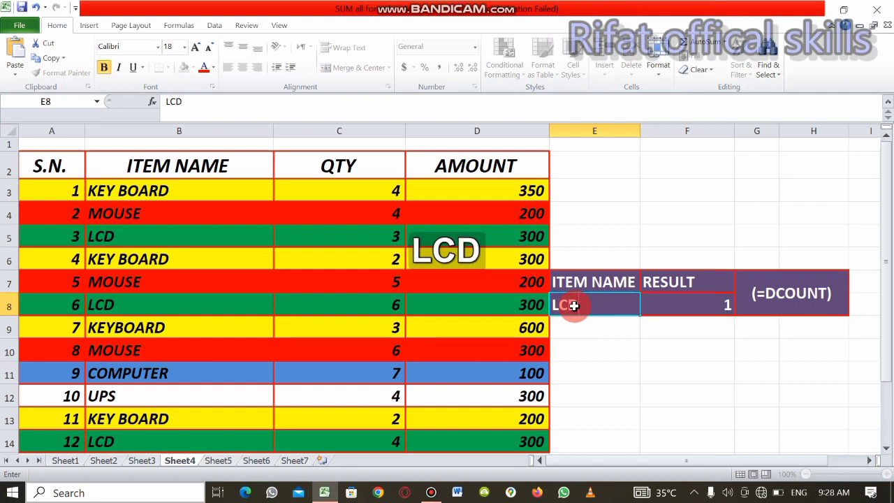
pyautogui.press('Return')
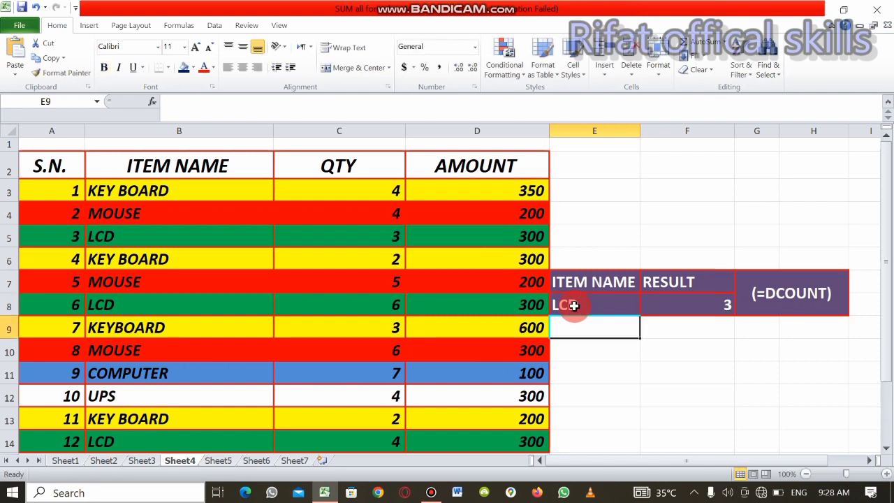
# On Sheet5, start a DMAX formula in the RESULT cell F8
pyautogui.click(220, 465)
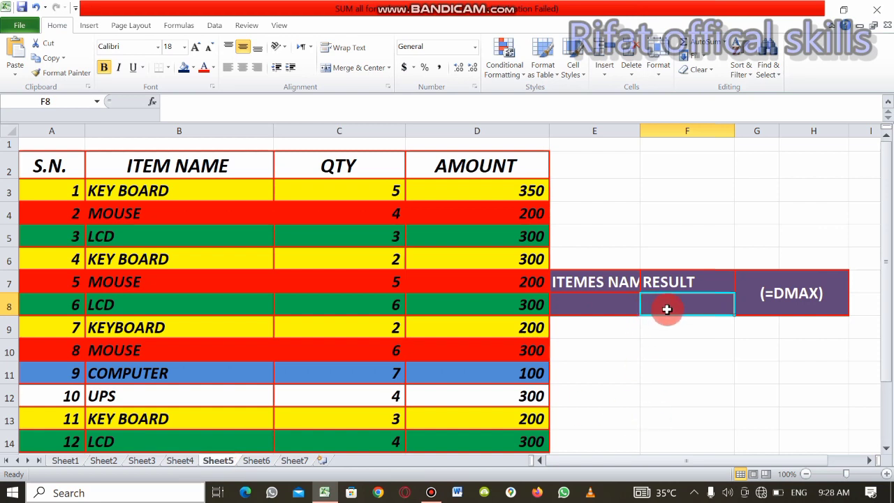
pyautogui.write('=')
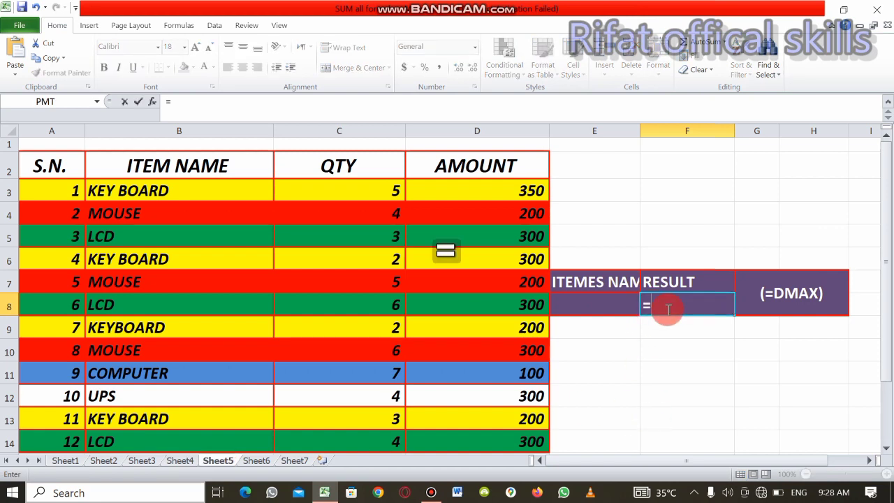
pyautogui.write('DMA')
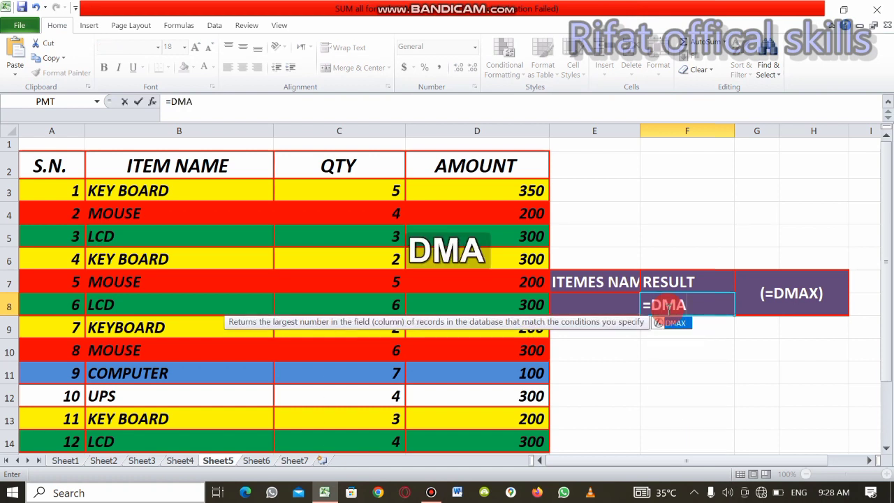
pyautogui.press('Tab')
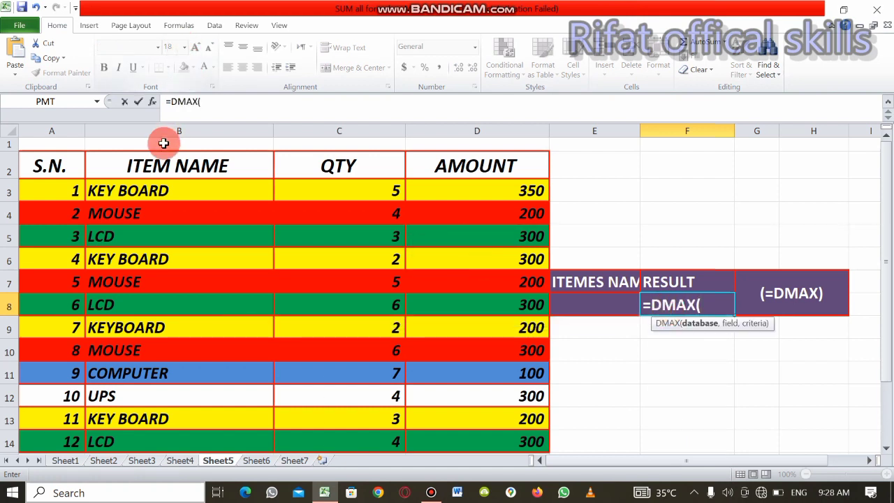
pyautogui.click(65, 171)
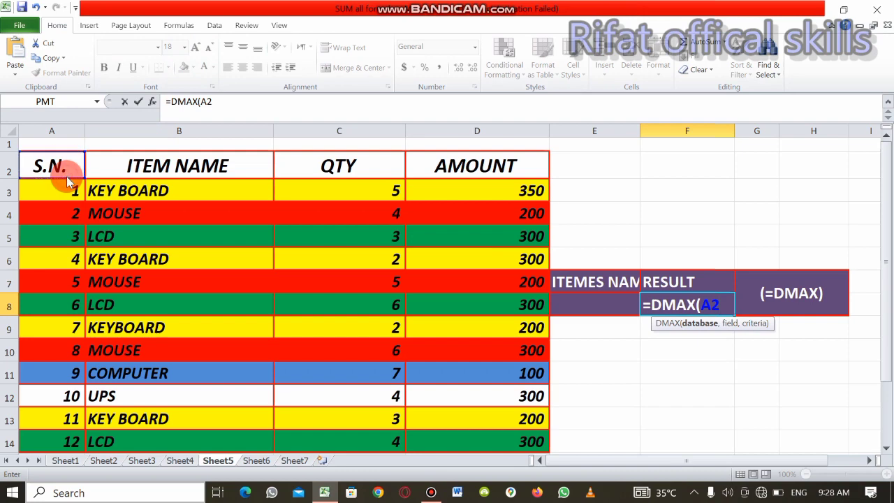
pyautogui.press('Return')
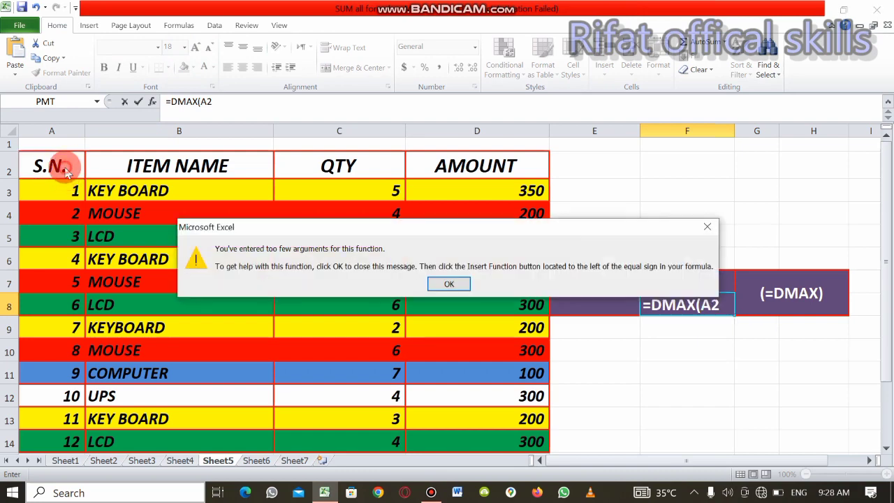
pyautogui.click(706, 229)
pyautogui.press('BackSpace')
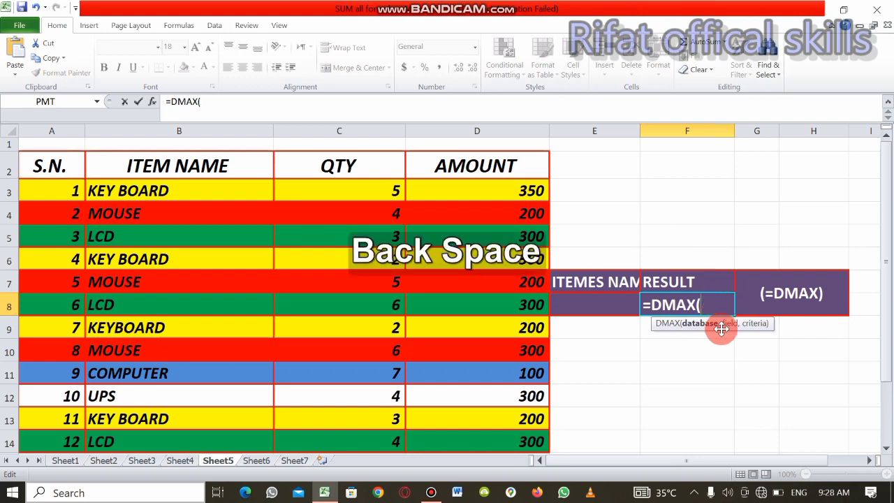
# Give the DMAX formula the table A2:D14 as the database and the AMOUNT header D2 as the field
pyautogui.moveTo(44, 168); pyautogui.dragTo(444, 400)
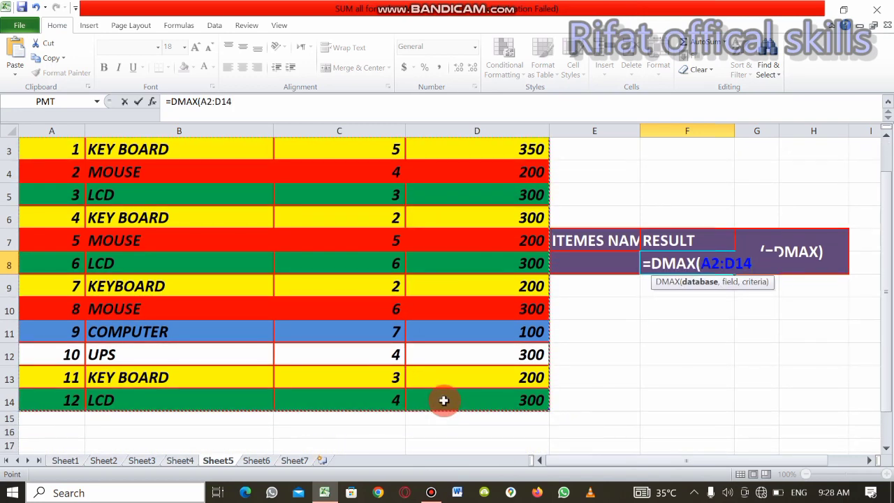
pyautogui.write(',')
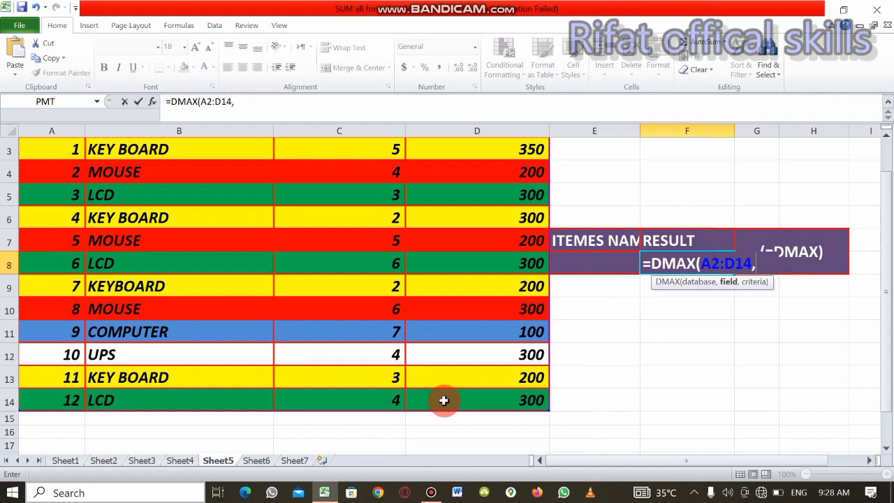
pyautogui.moveTo(887, 318); pyautogui.dragTo(885, 308)
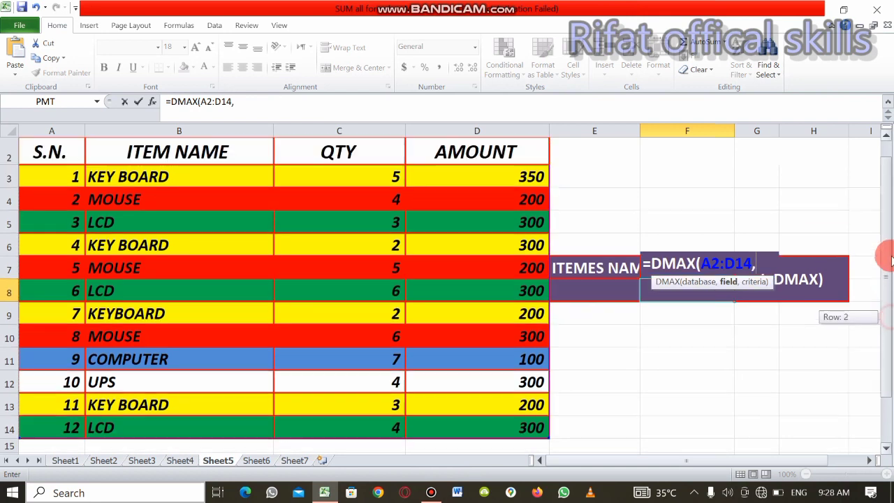
pyautogui.click(513, 165)
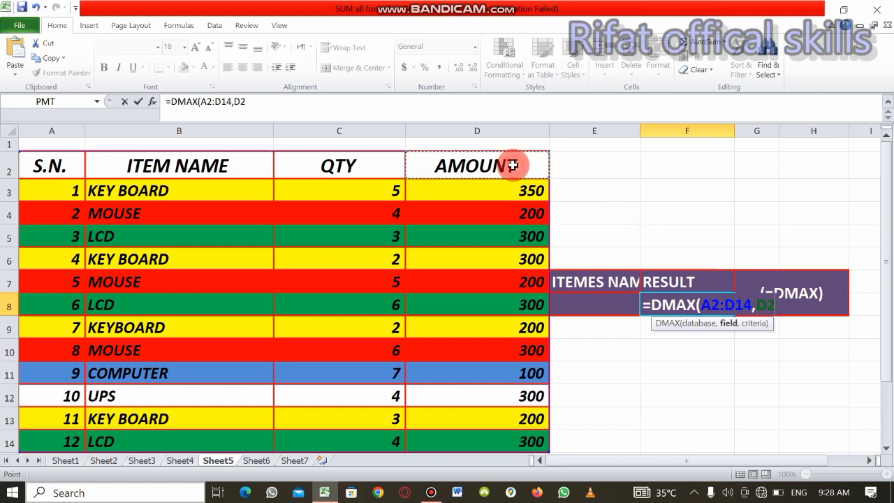
pyautogui.write(',')
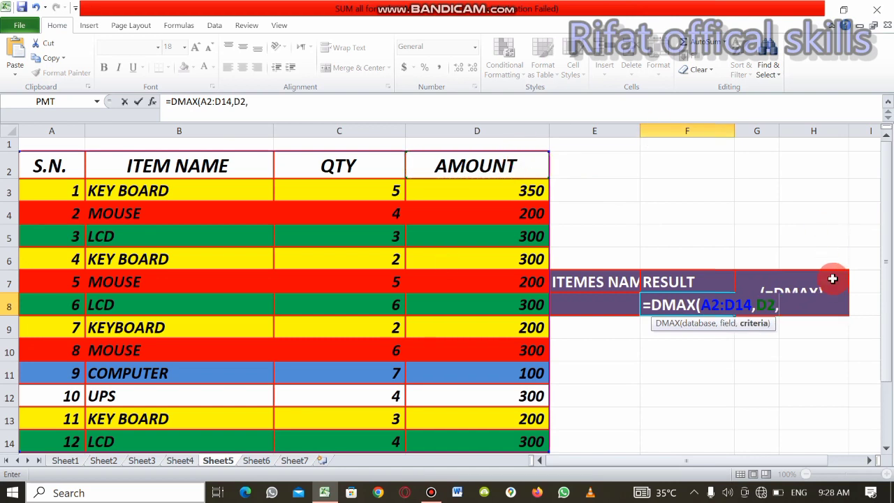
# Complete the DMAX formula in F8 with E7:E8 as the criteria range
pyautogui.click(625, 280)
pyautogui.moveTo(625, 280); pyautogui.dragTo(623, 300)
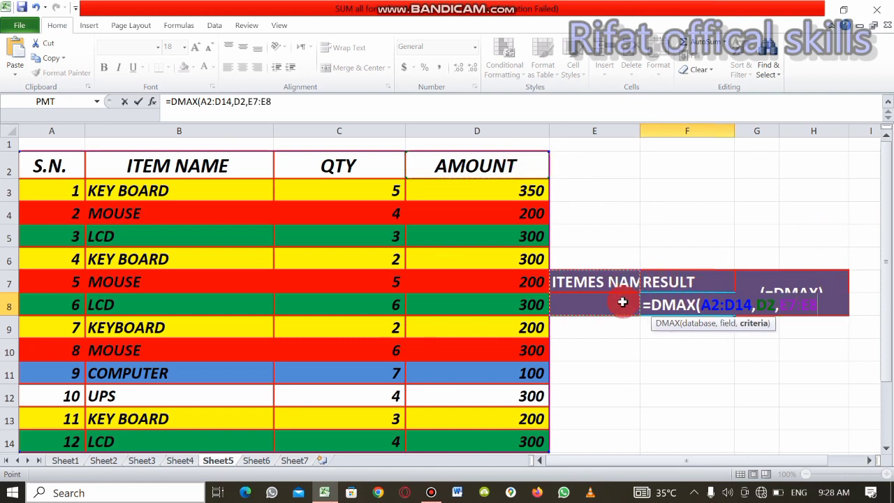
pyautogui.write(')')
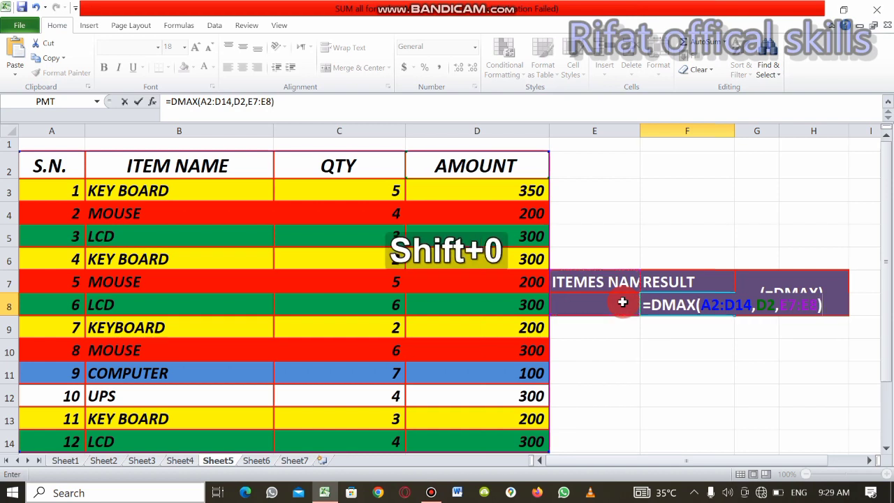
pyautogui.press('Return')
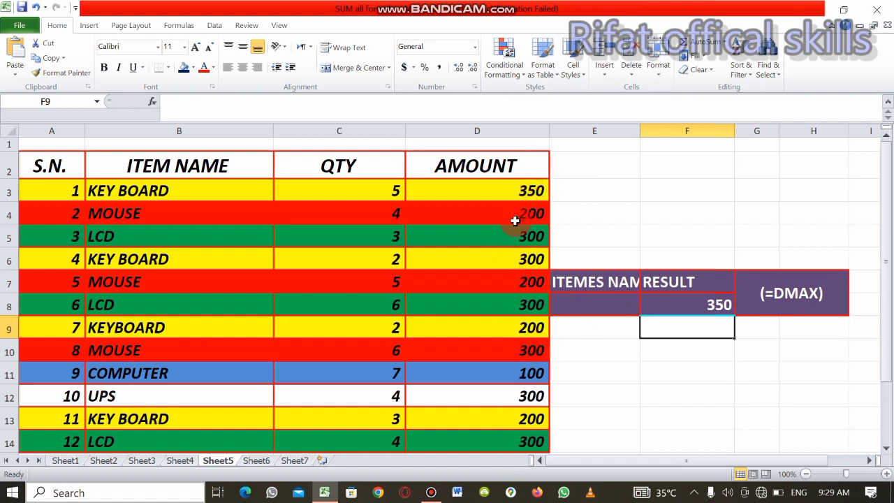
# On Sheet6, clear the item name criterion in E8
pyautogui.moveTo(887, 241); pyautogui.dragTo(890, 206)
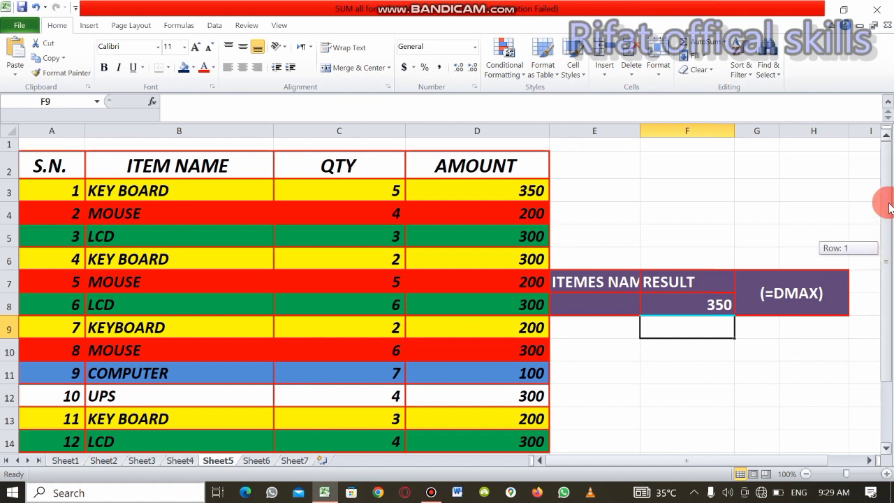
pyautogui.click(258, 462)
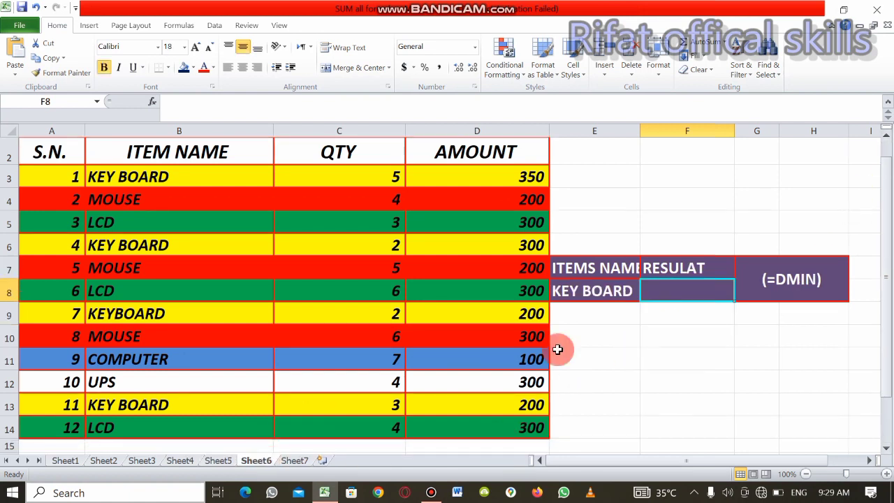
pyautogui.click(609, 290)
pyautogui.press('BackSpace')
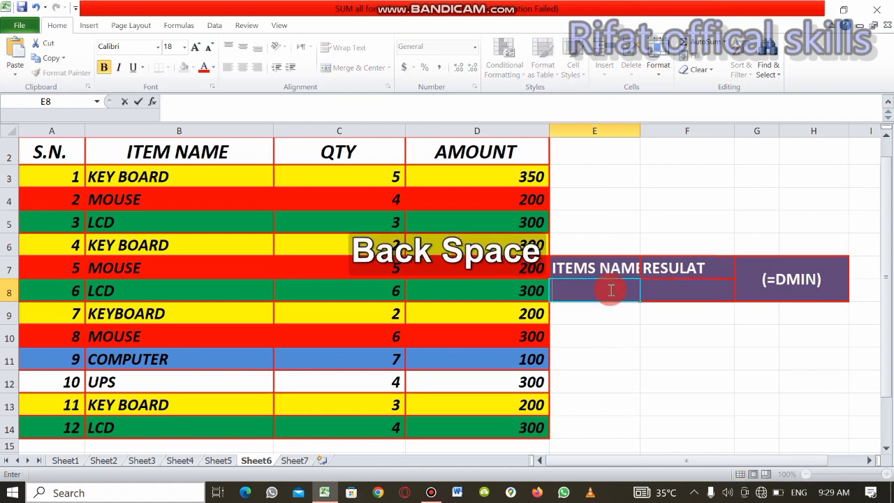
# Start a DMIN formula in the RESULAT cell F8
pyautogui.click(696, 296)
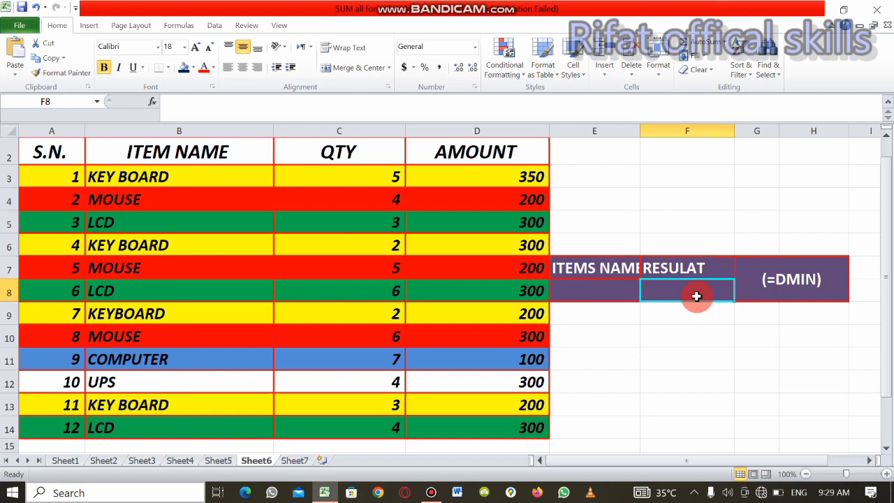
pyautogui.write('=')
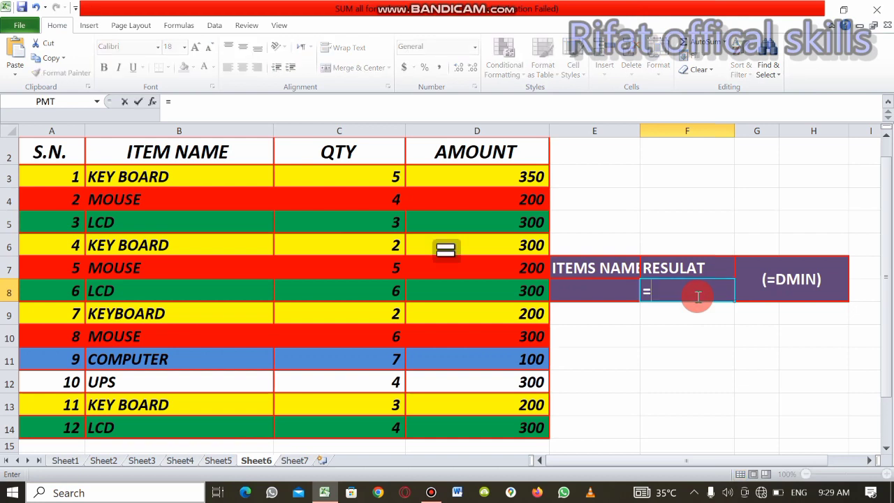
pyautogui.write('D')
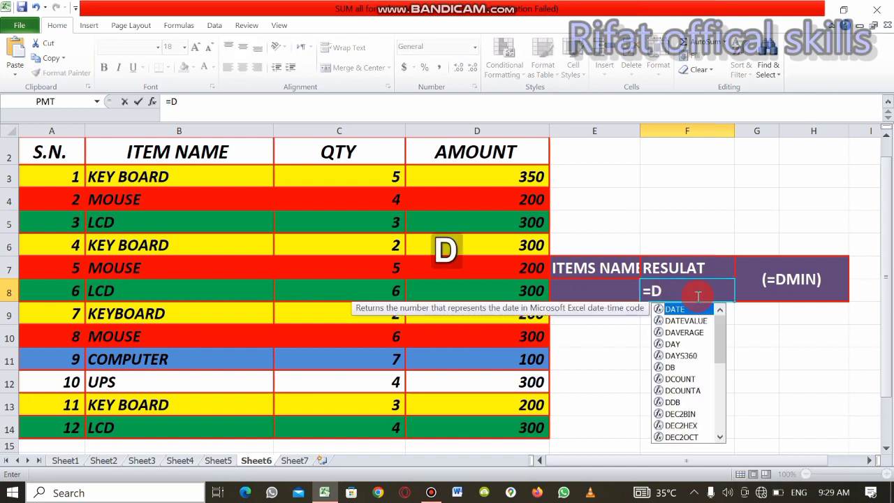
pyautogui.write('MIN')
pyautogui.press('Tab')
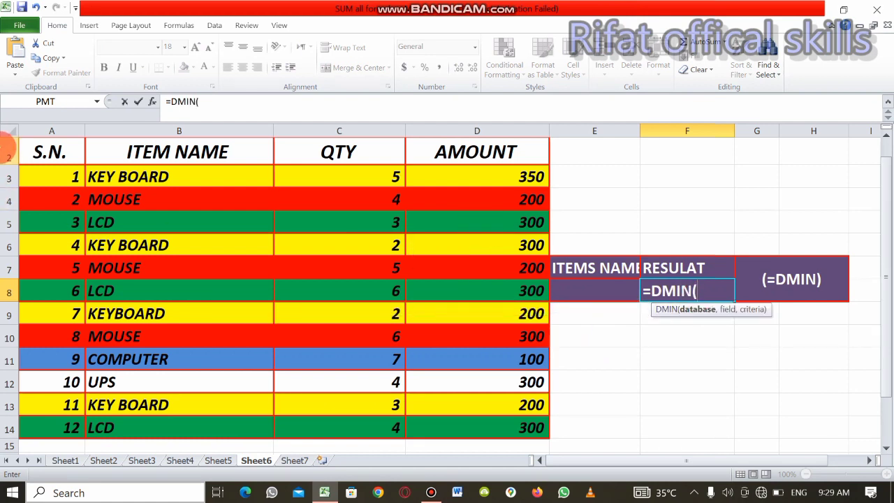
# Give the DMIN formula the table A2:D14 as the database and the QTY header C2 as the field
pyautogui.moveTo(44, 144); pyautogui.dragTo(461, 421)
pyautogui.write(',')
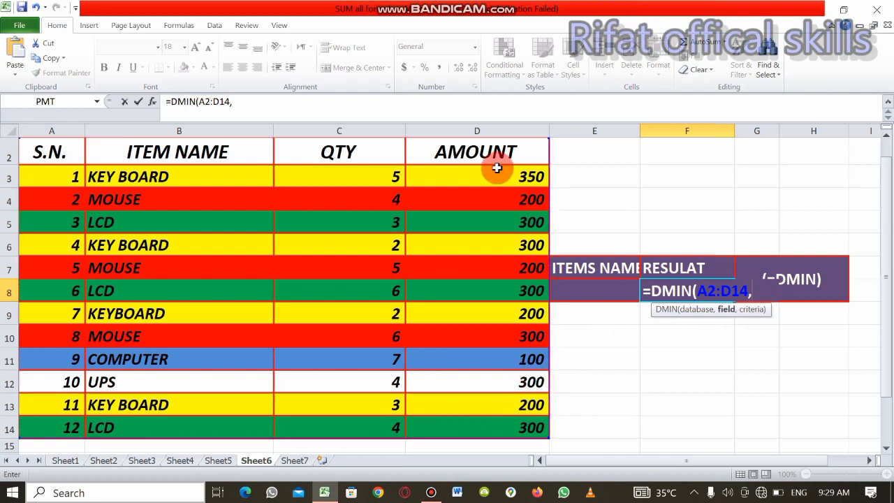
pyautogui.click(359, 152)
pyautogui.write(',')
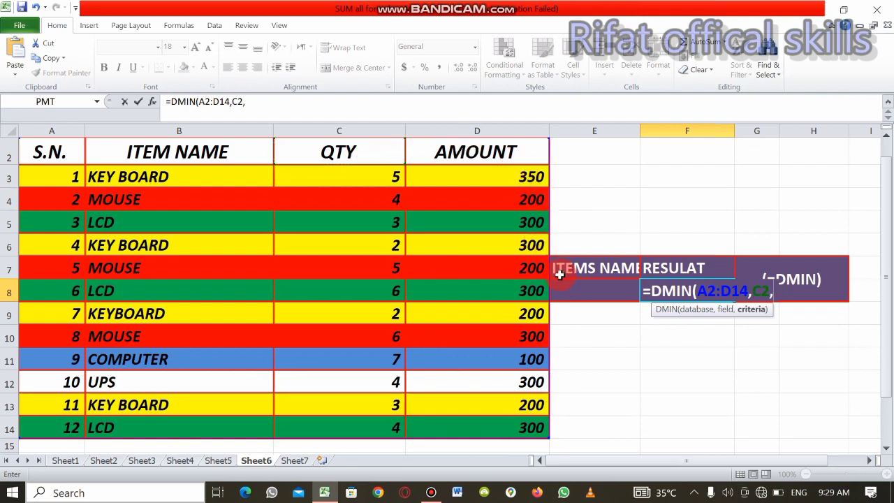
# Complete the DMIN formula in F8 with E7:E8 as the criteria range, keeping only one closing parenthesis
pyautogui.moveTo(565, 267); pyautogui.dragTo(585, 286)
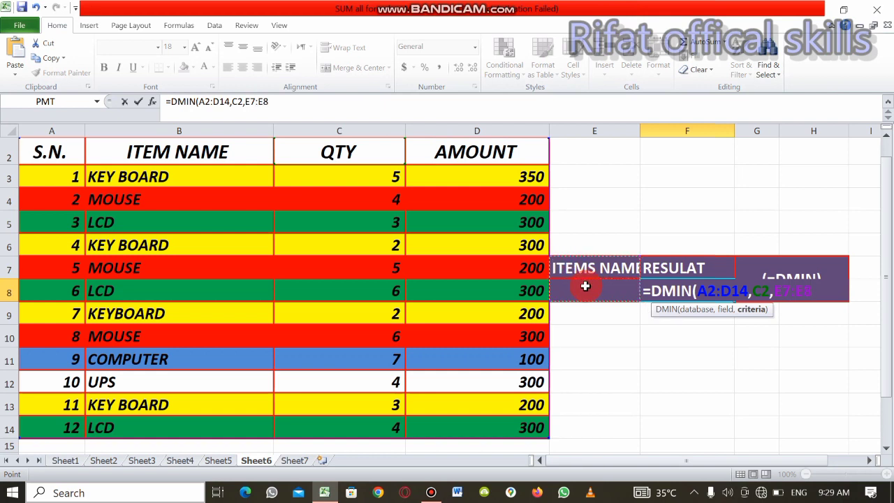
pyautogui.write(')')
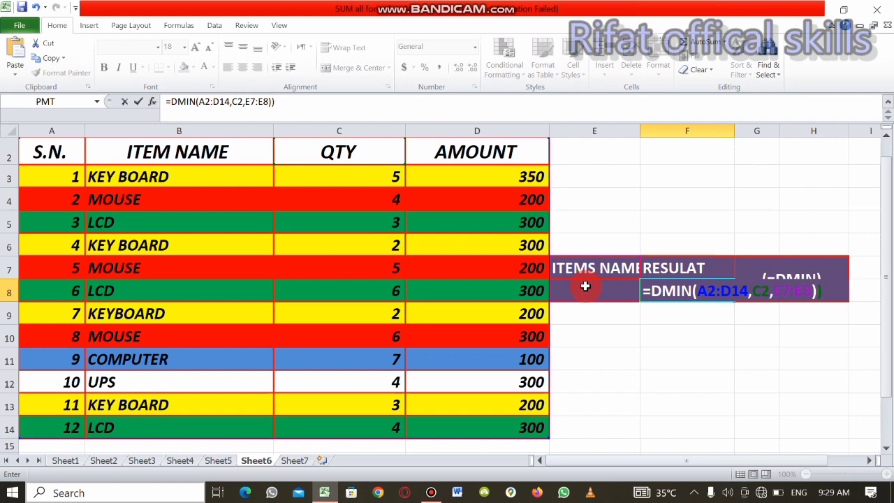
pyautogui.press('Return')
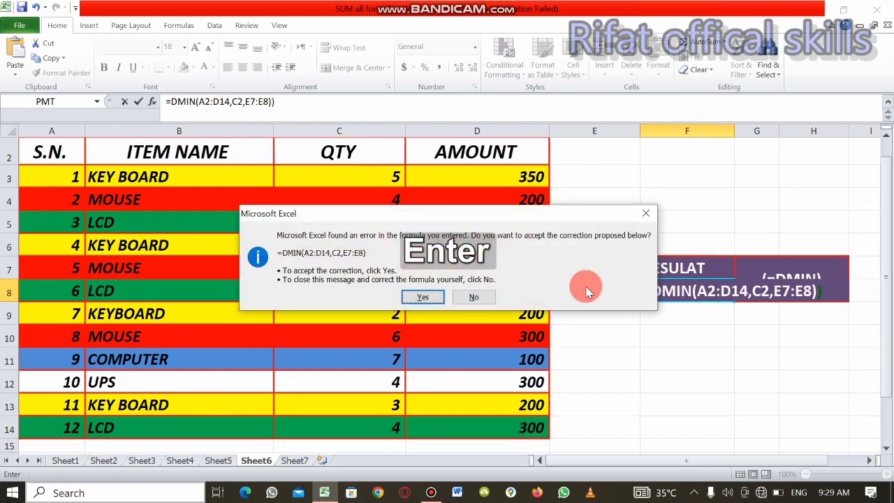
pyautogui.click(645, 213)
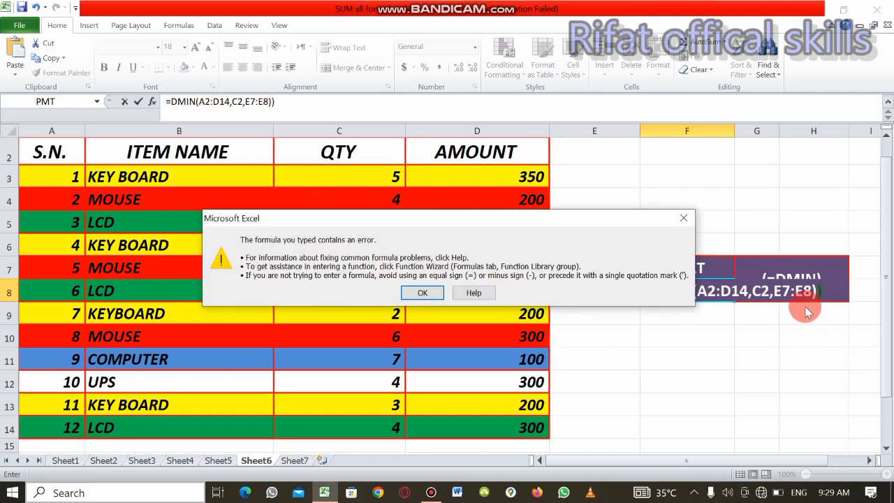
pyautogui.click(684, 218)
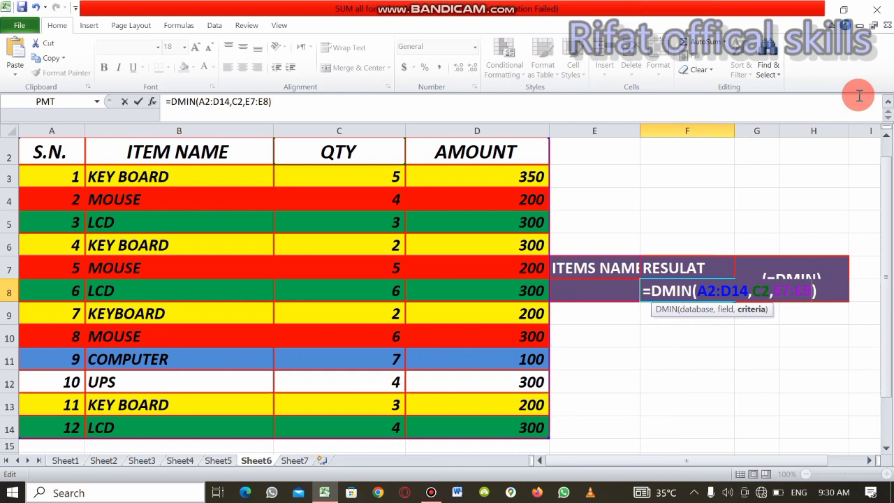
pyautogui.press('Return')
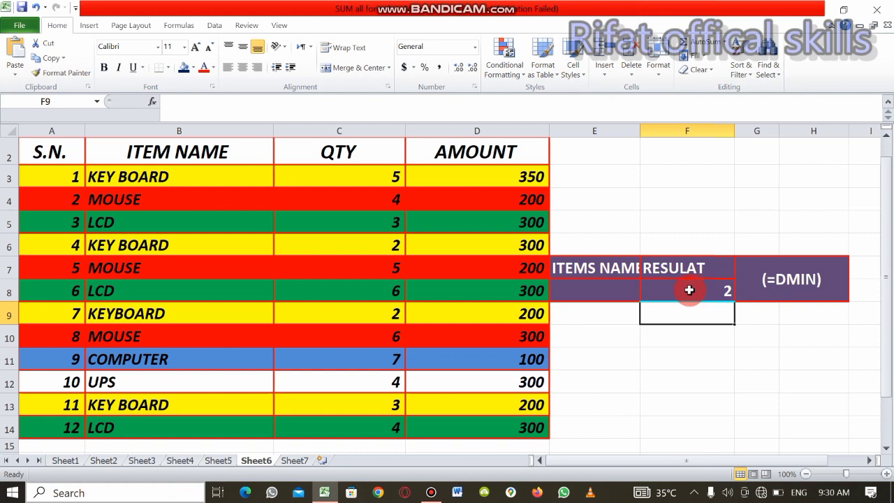
# Clear the QTY-based formula from F8 and start a new DMIN formula in the same cell
pyautogui.click(697, 290)
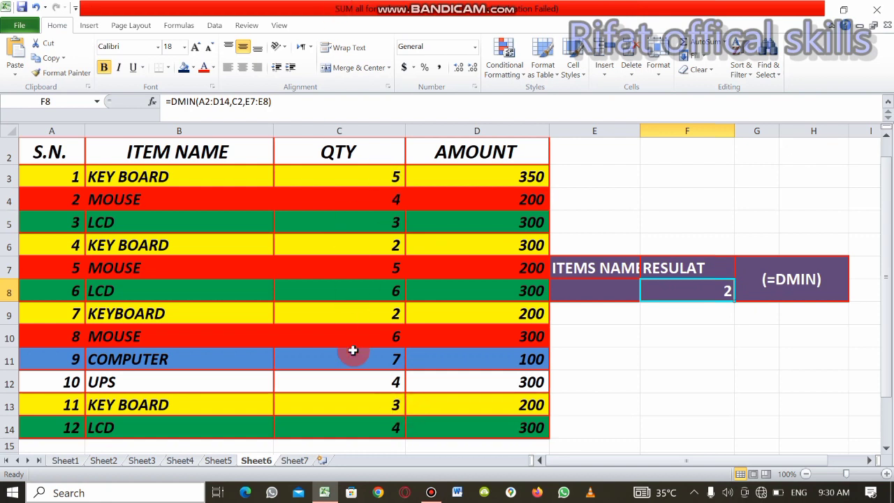
pyautogui.press('BackSpace')
pyautogui.click(708, 292)
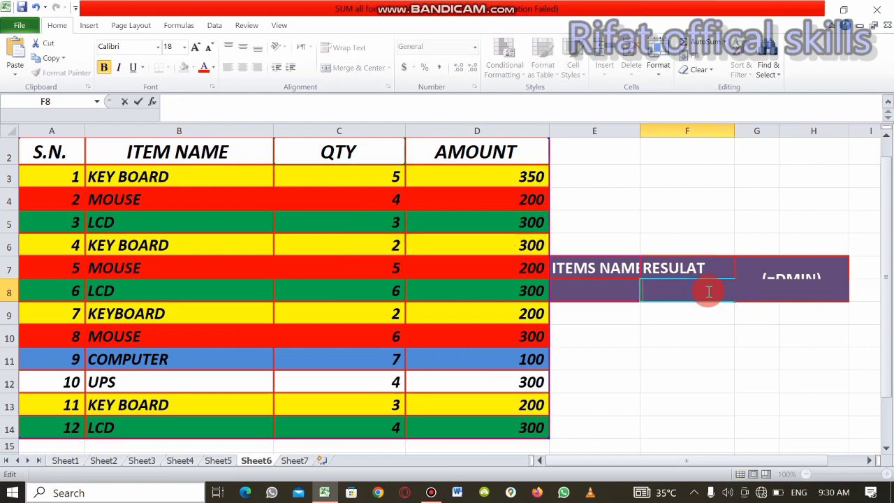
pyautogui.write('D')
pyautogui.press('BackSpace')
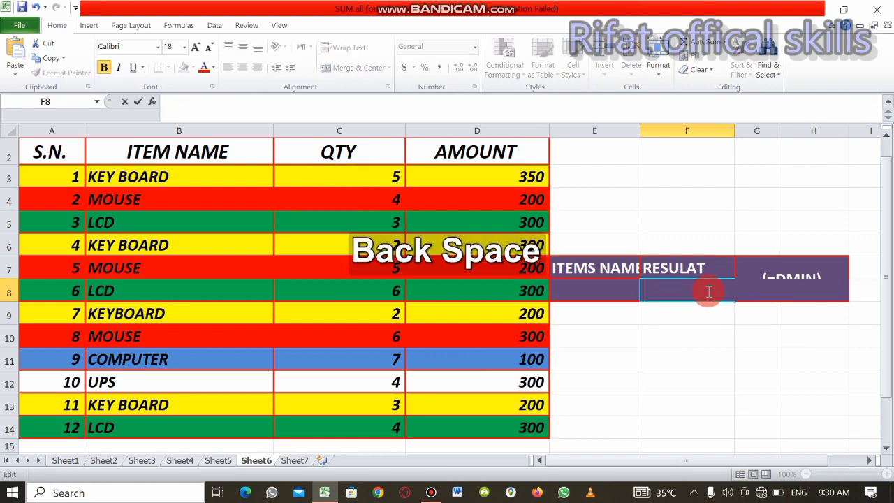
pyautogui.write('=DMA')
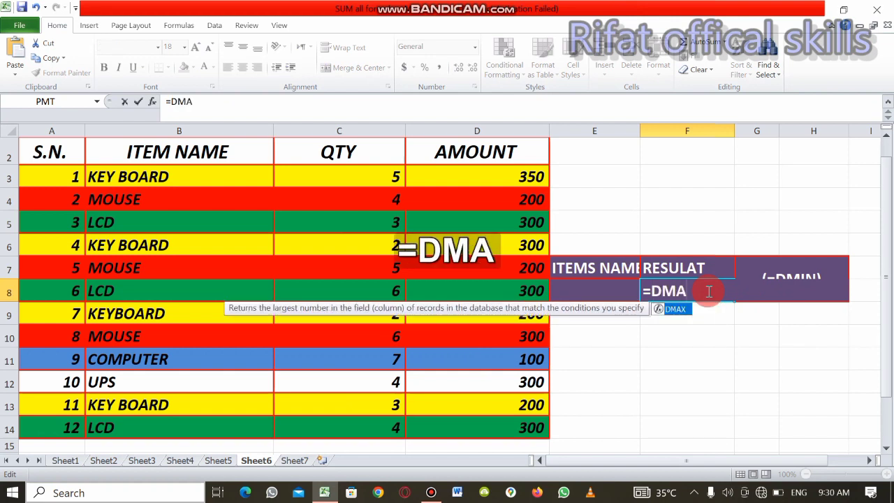
pyautogui.press('BackSpace')
pyautogui.press('BackSpace')
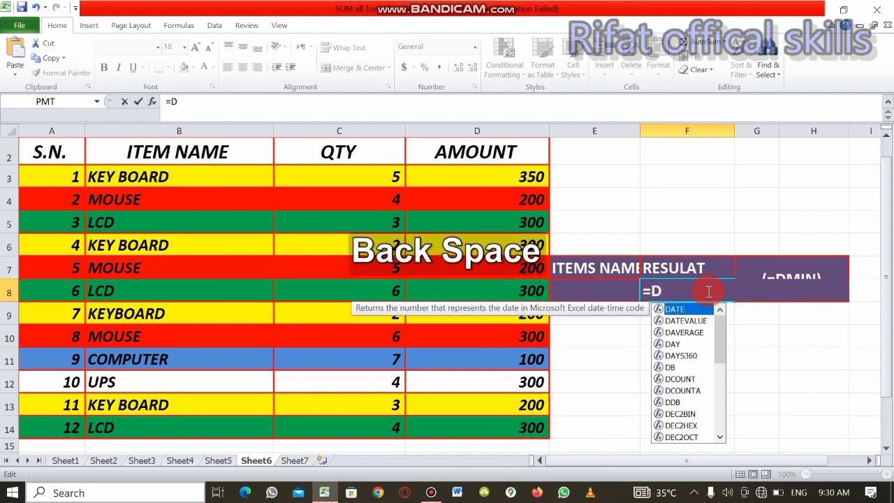
pyautogui.write('MI')
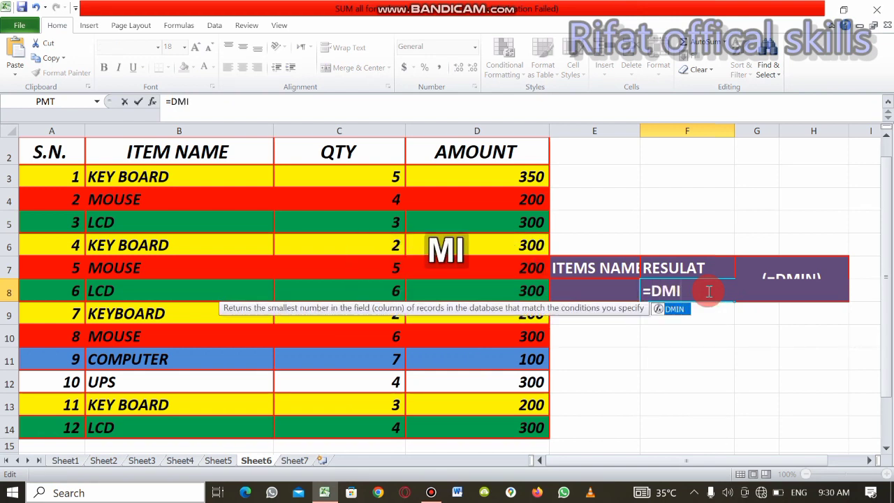
pyautogui.press('Tab')
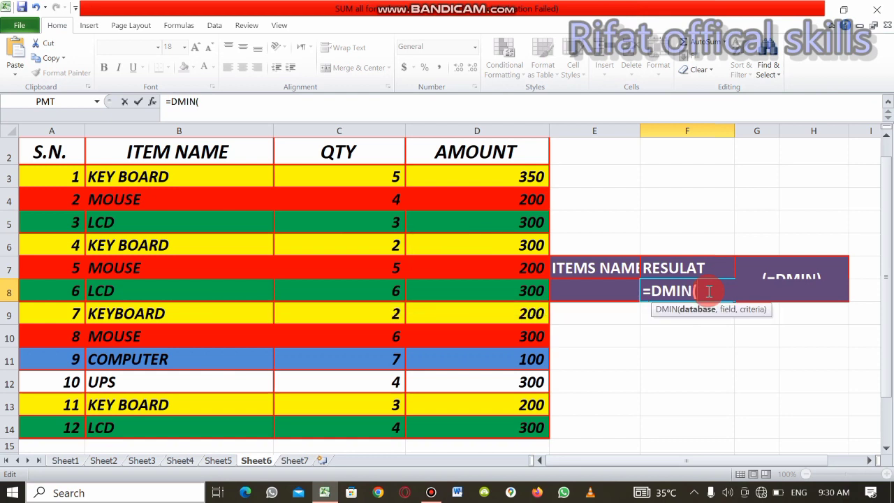
# Give the new DMIN formula the table A2:D14 as the database and the AMOUNT header D2 as the field
pyautogui.moveTo(60, 151); pyautogui.dragTo(500, 395)
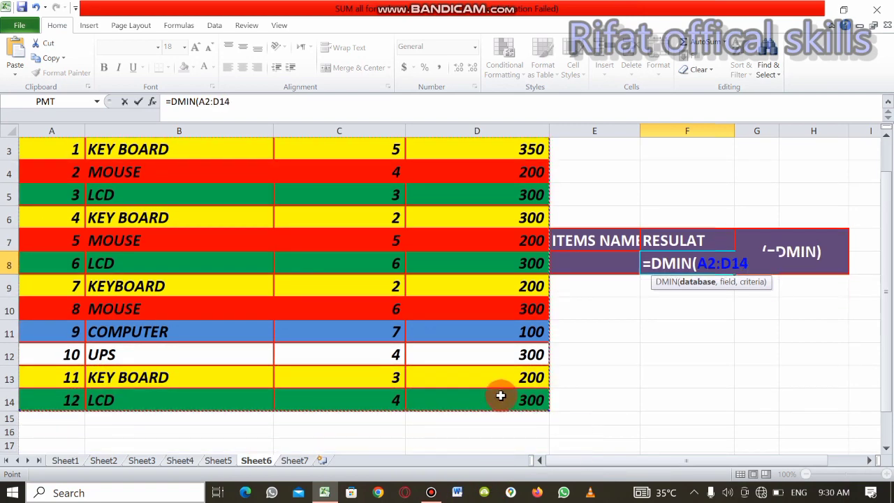
pyautogui.write(',')
pyautogui.press('pageup')
pyautogui.click(691, 307)
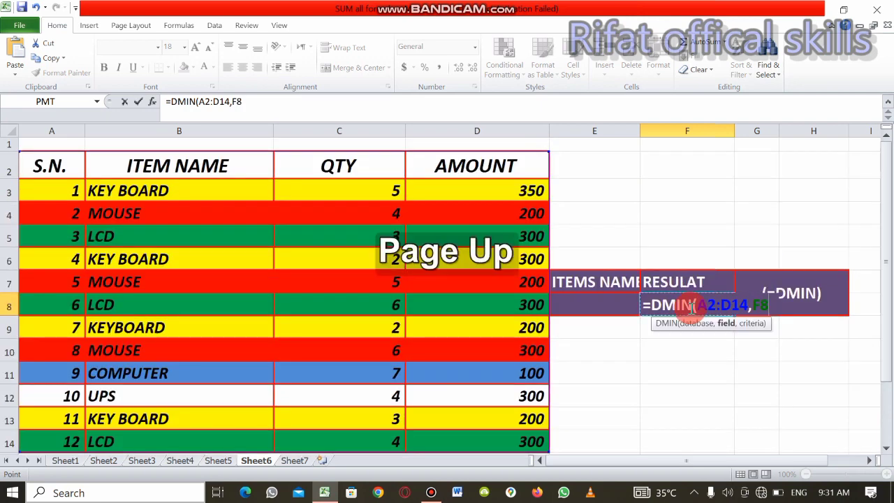
pyautogui.press('BackSpace')
pyautogui.press('BackSpace')
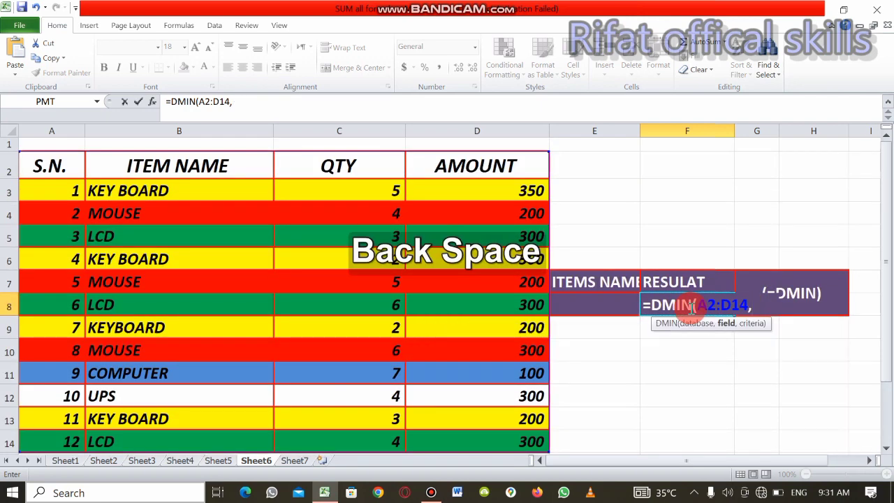
pyautogui.click(477, 164)
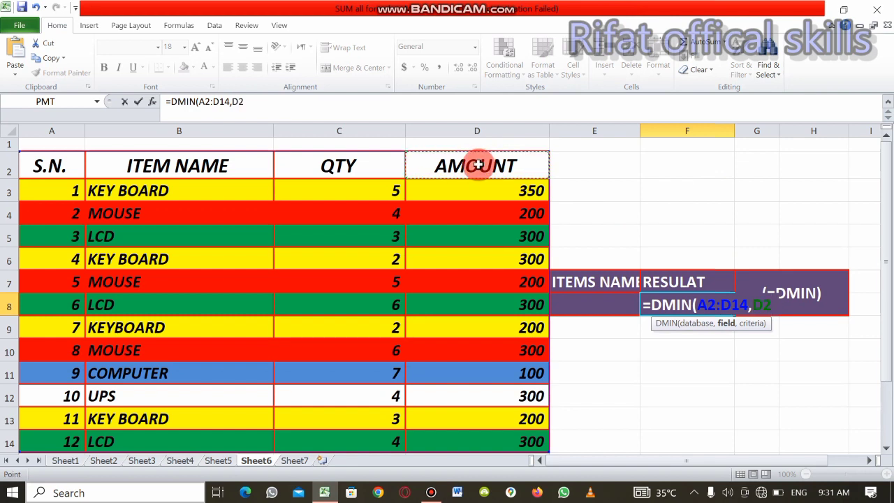
pyautogui.write(',')
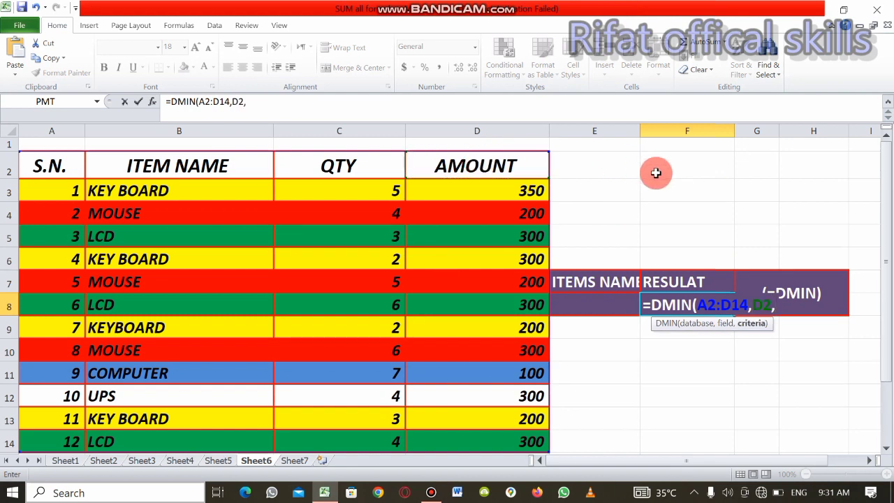
# Complete the DMIN formula in F8 with E7:E8 as the criteria range
pyautogui.moveTo(579, 283); pyautogui.dragTo(608, 299)
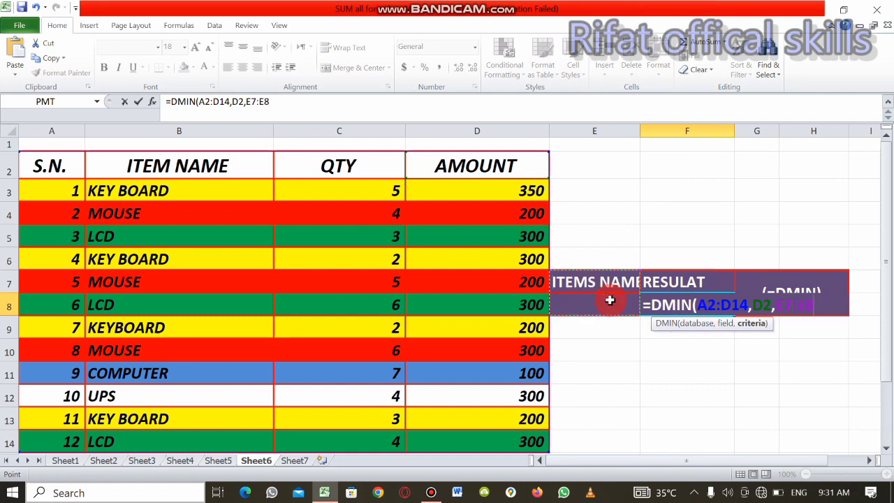
pyautogui.press('shift')
pyautogui.write(')')
pyautogui.press('Return')
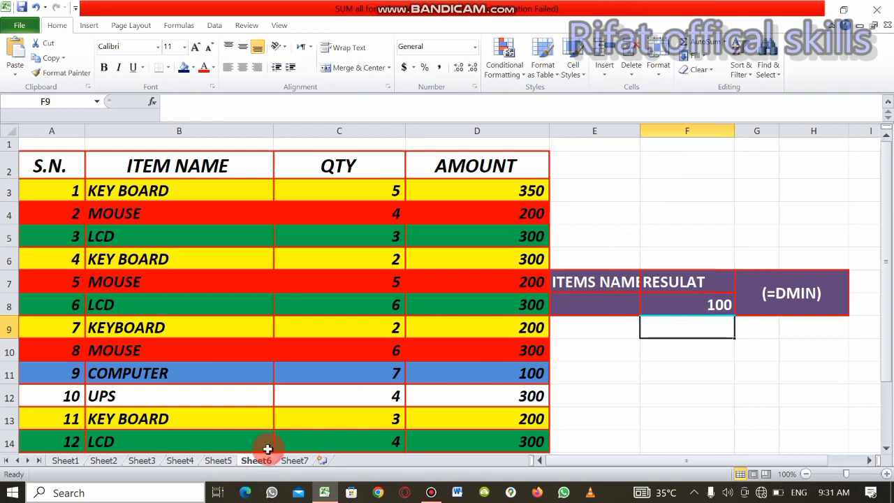
# On Sheet7, clear the item name criterion MOUSE from E8
pyautogui.click(294, 461)
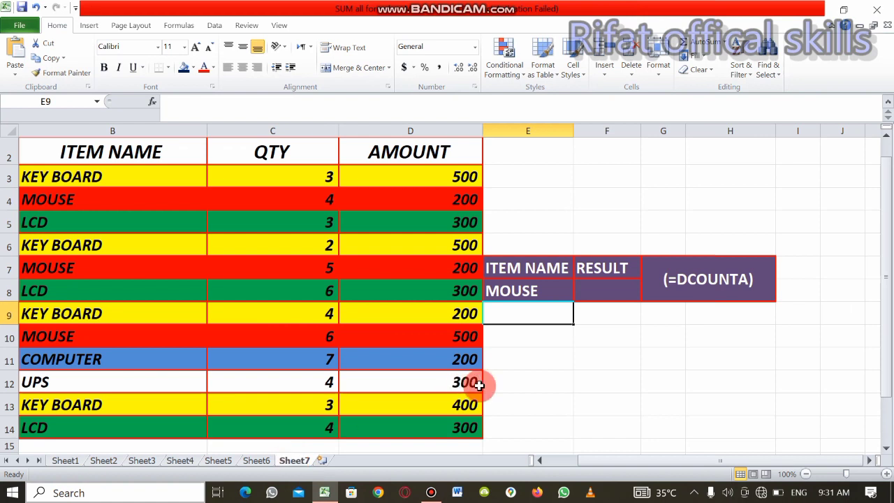
pyautogui.click(535, 286)
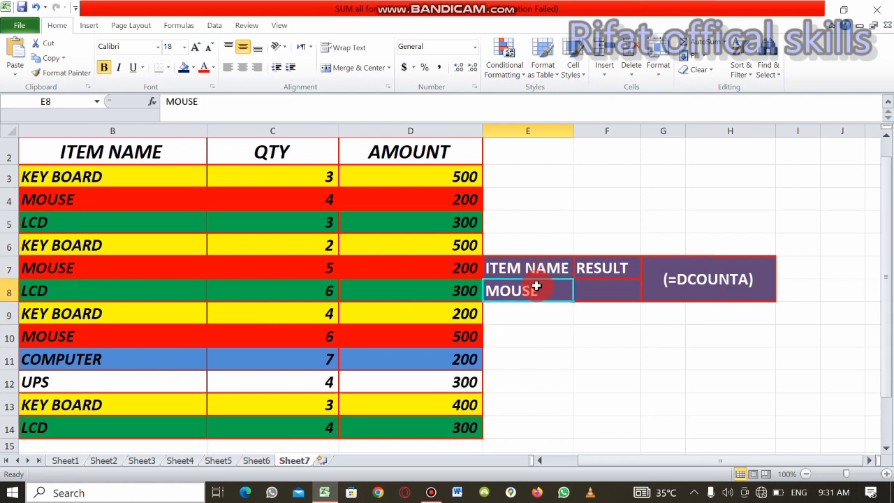
pyautogui.press('BackSpace')
# Start a DCOUNTA formula in the RESULT cell F8
pyautogui.click(593, 287)
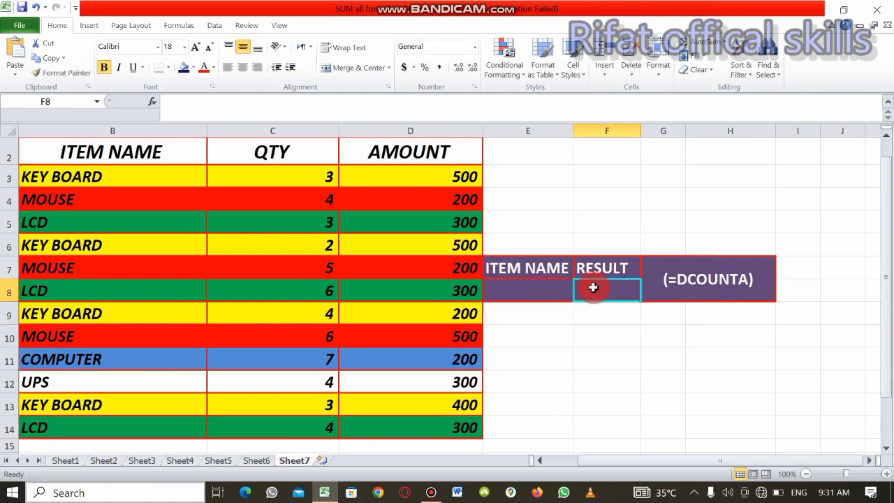
pyautogui.write('=D')
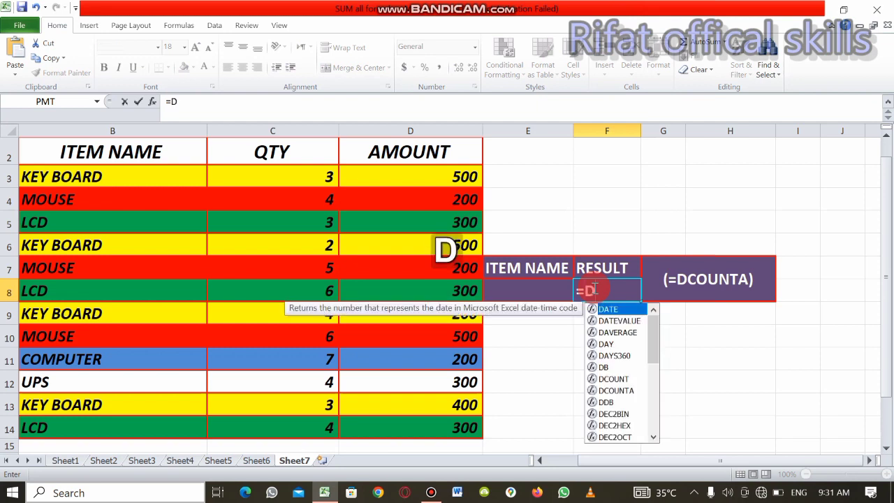
pyautogui.write('COUN')
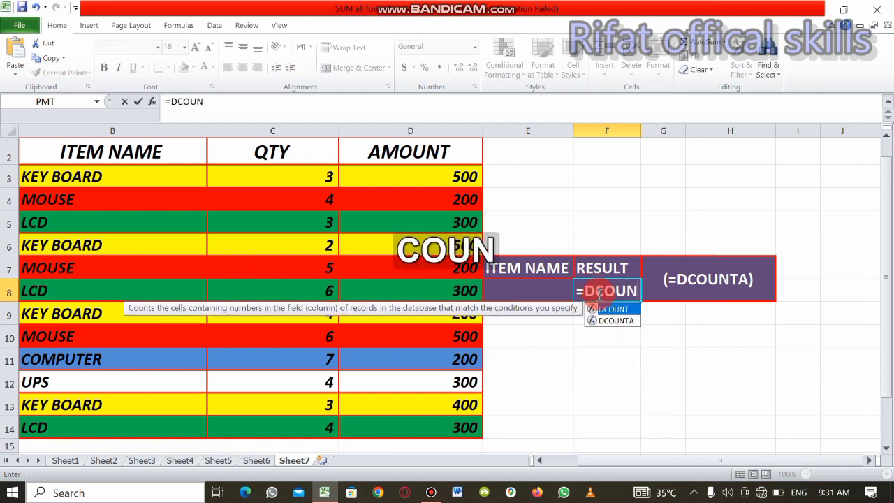
pyautogui.press('Tab')
pyautogui.press('BackSpace')
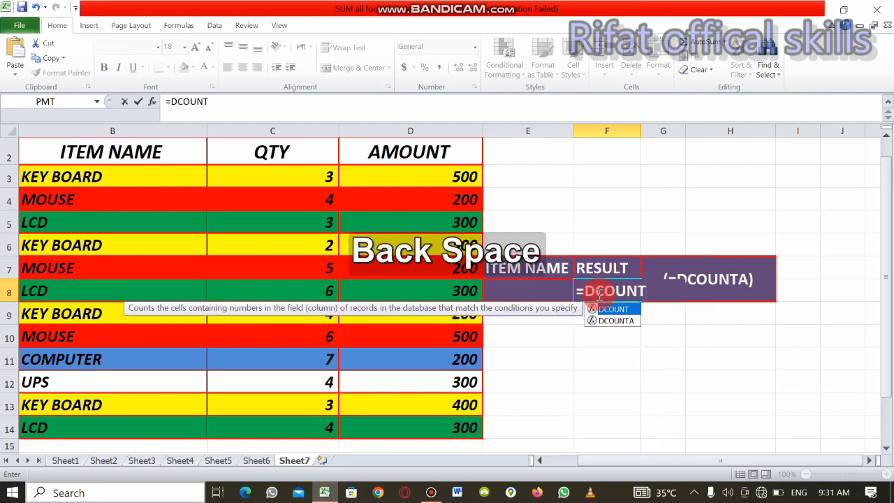
pyautogui.write('S')
pyautogui.press('BackSpace')
pyautogui.write('A')
pyautogui.press('Tab')
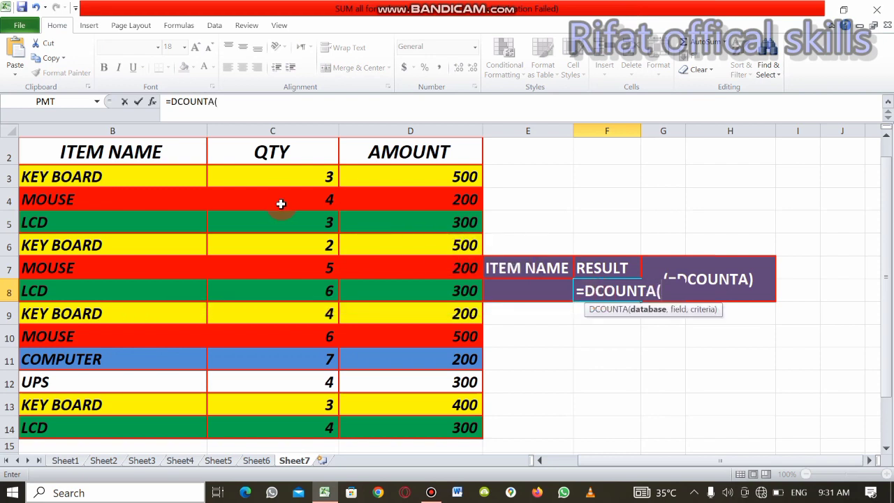
# Give the DCOUNTA formula the table B2:D14 as the database and the AMOUNT header D2 as the field
pyautogui.click(44, 154)
pyautogui.moveTo(98, 162); pyautogui.dragTo(399, 417)
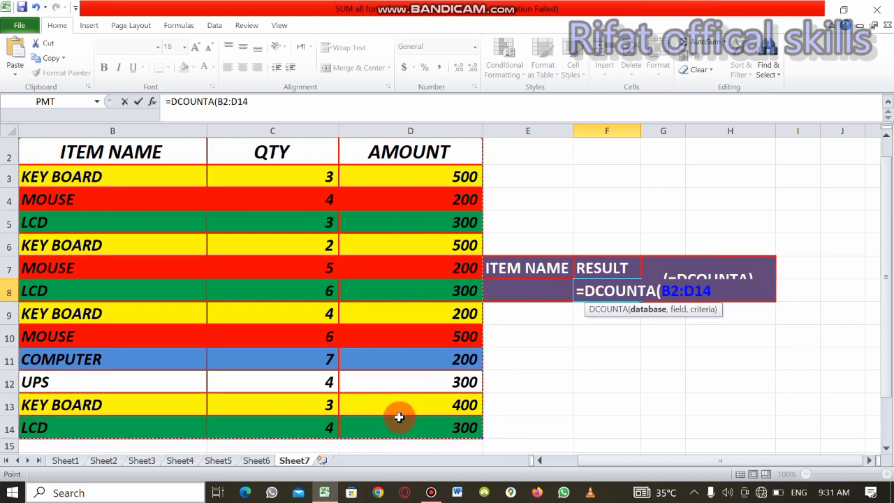
pyautogui.write(',')
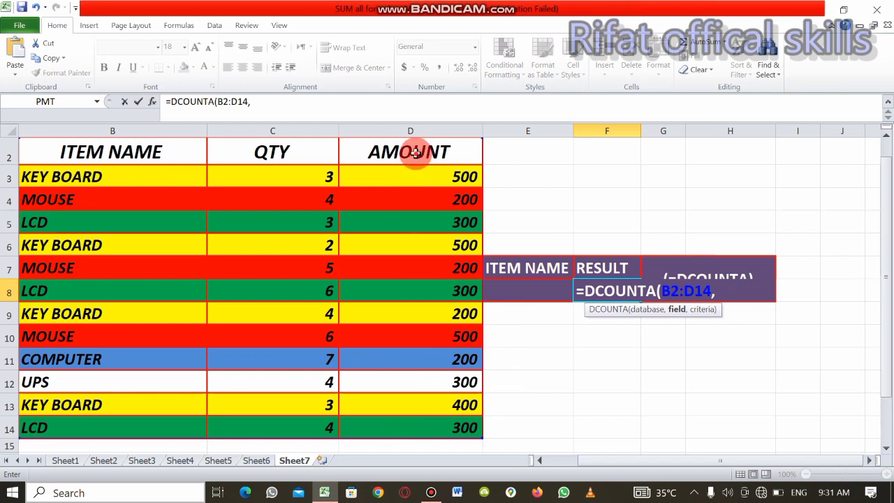
pyautogui.click(416, 154)
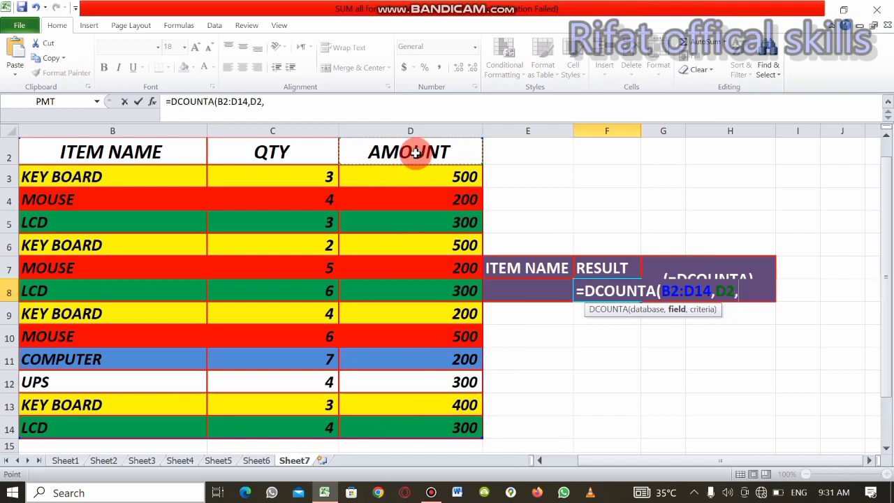
pyautogui.write(',')
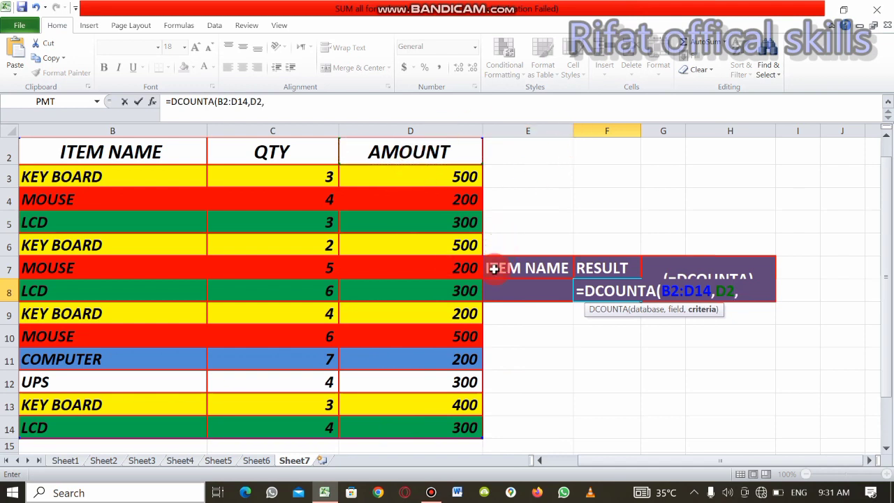
# Complete the DCOUNTA formula in F8 with E7:E8 as the criteria range
pyautogui.moveTo(494, 268); pyautogui.dragTo(510, 290)
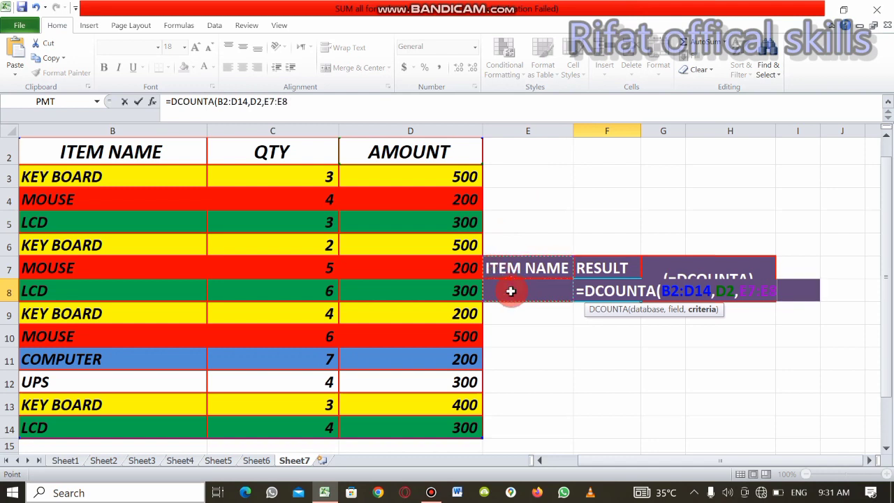
pyautogui.press('shift')
pyautogui.write(')')
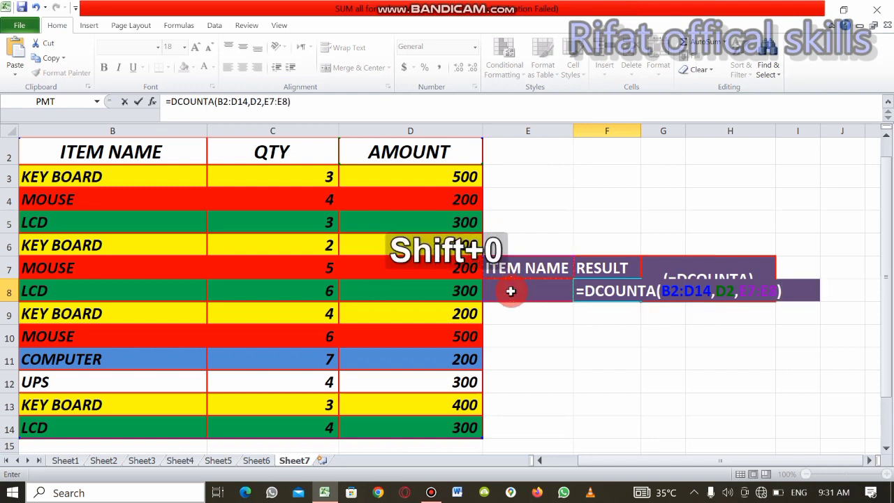
pyautogui.press('Return')
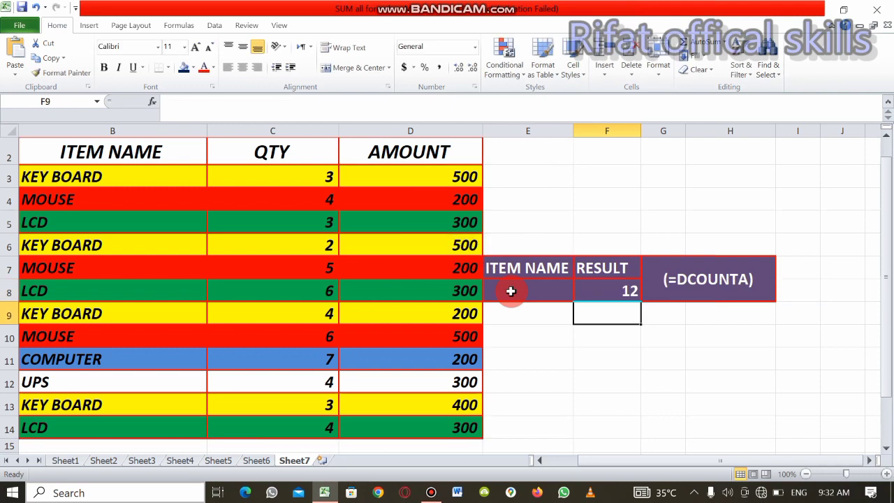
# Enter KEY BOARD as the item name criterion in E8
pyautogui.click(511, 291)
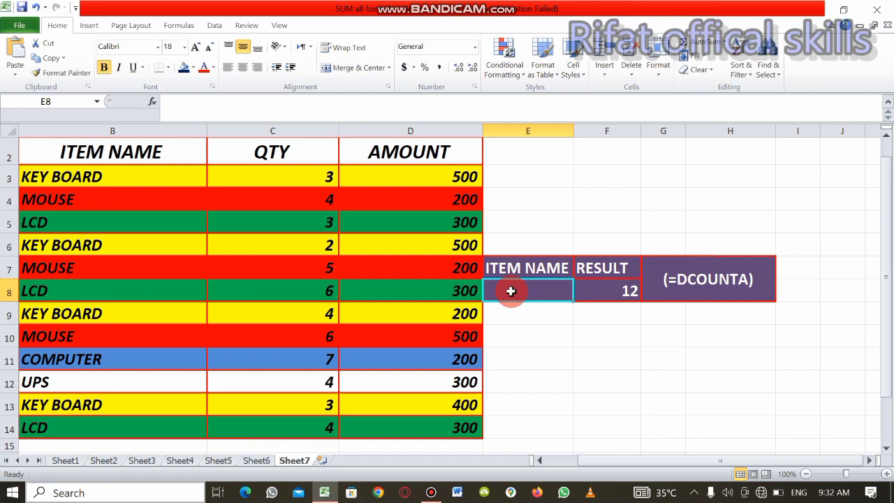
pyautogui.write('KEY FO')
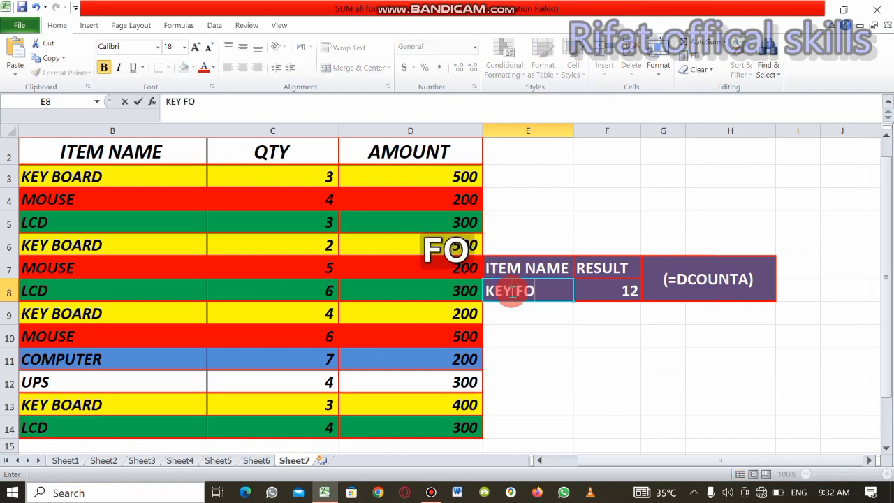
pyautogui.press('BackSpace')
pyautogui.press('BackSpace')
pyautogui.write('B')
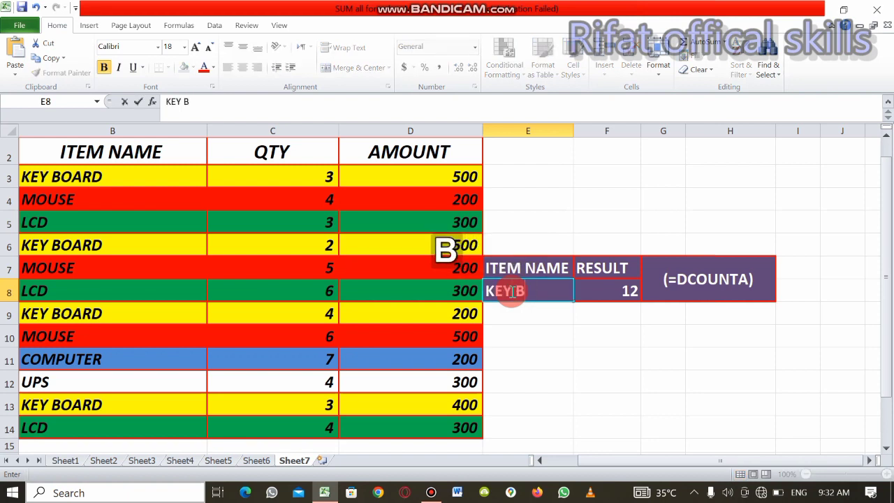
pyautogui.write('ORDS')
pyautogui.press('BackSpace')
pyautogui.press('BackSpace')
pyautogui.press('BackSpace')
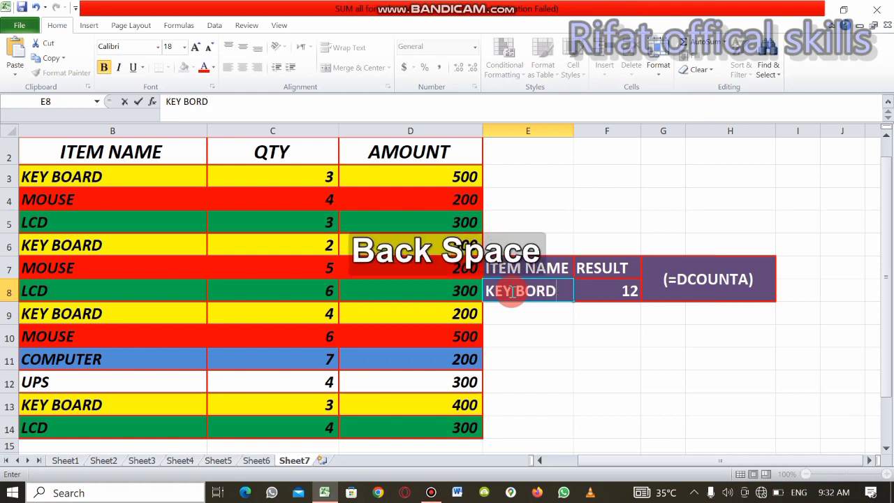
pyautogui.write('AR')
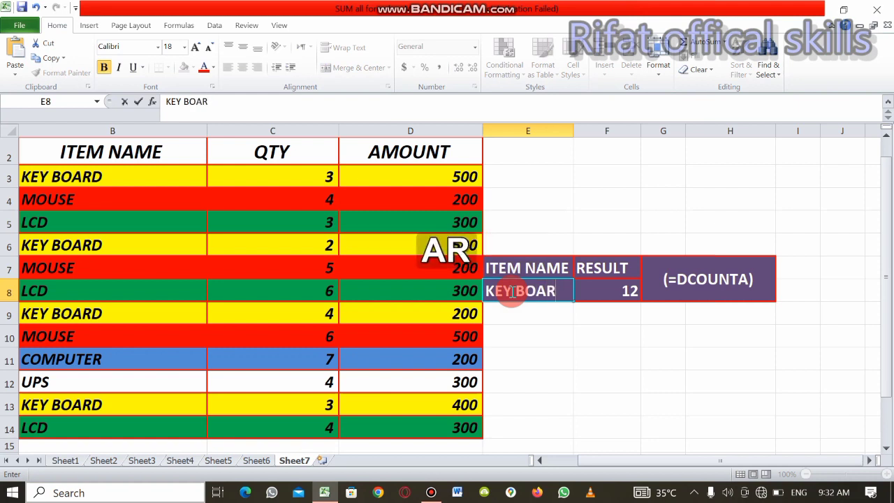
pyautogui.write('D')
pyautogui.press('Return')
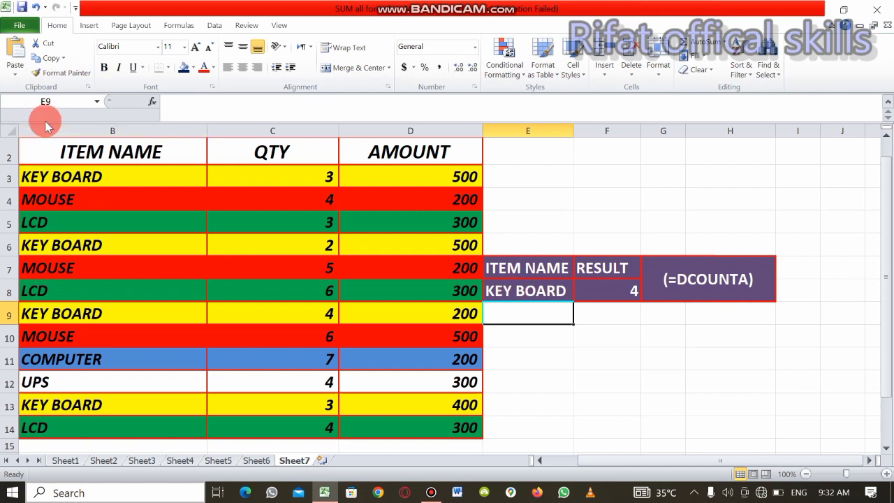
# Remove the space from the item names in B9 and B6 so that both read KEYBOARD
pyautogui.click(49, 311)
pyautogui.doubleClick(50, 312)
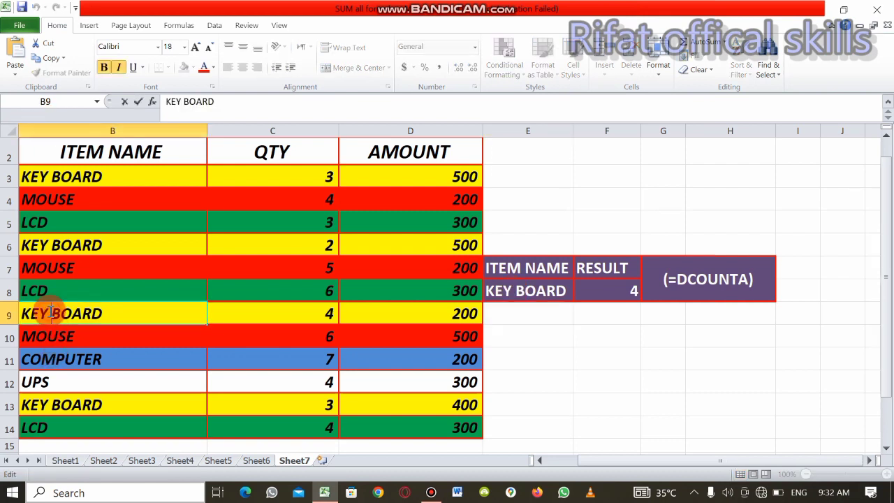
pyautogui.press('BackSpace')
pyautogui.press('Return')
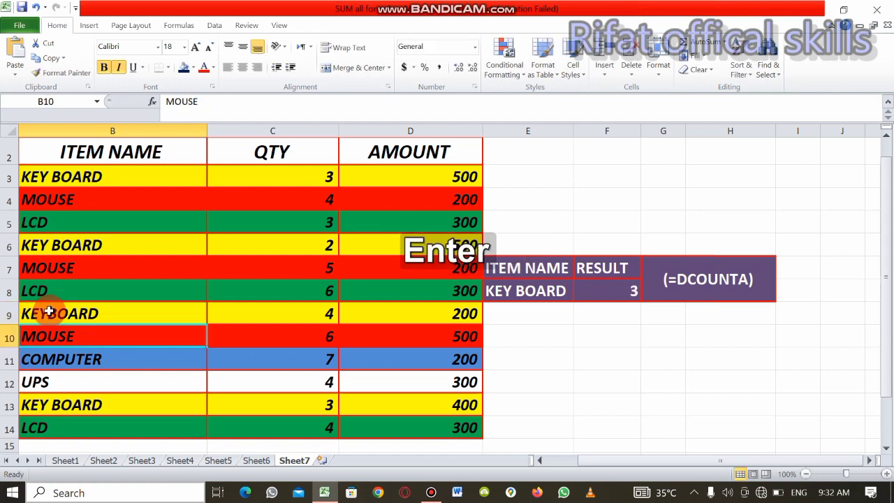
pyautogui.click(51, 245)
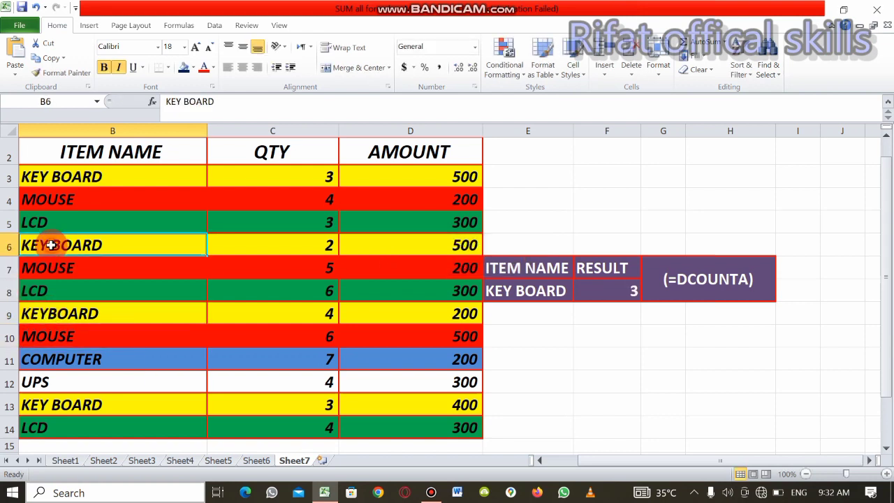
pyautogui.doubleClick(51, 245)
pyautogui.press('BackSpace')
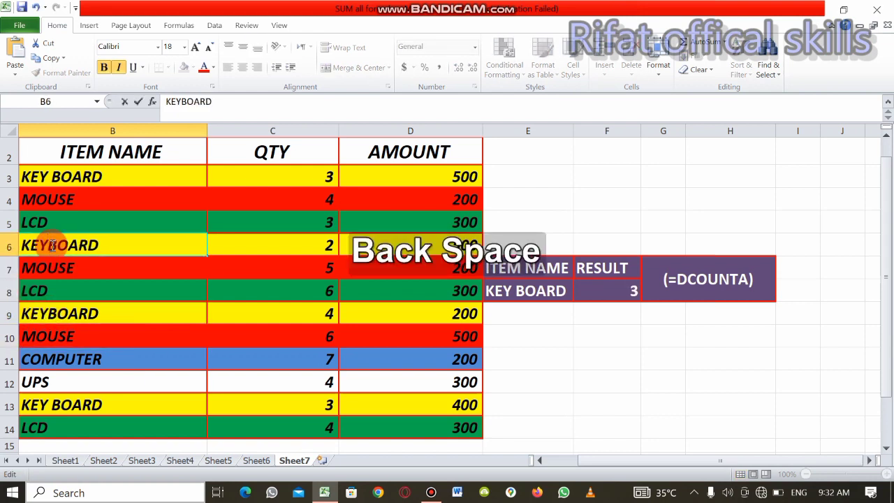
pyautogui.press('Return')
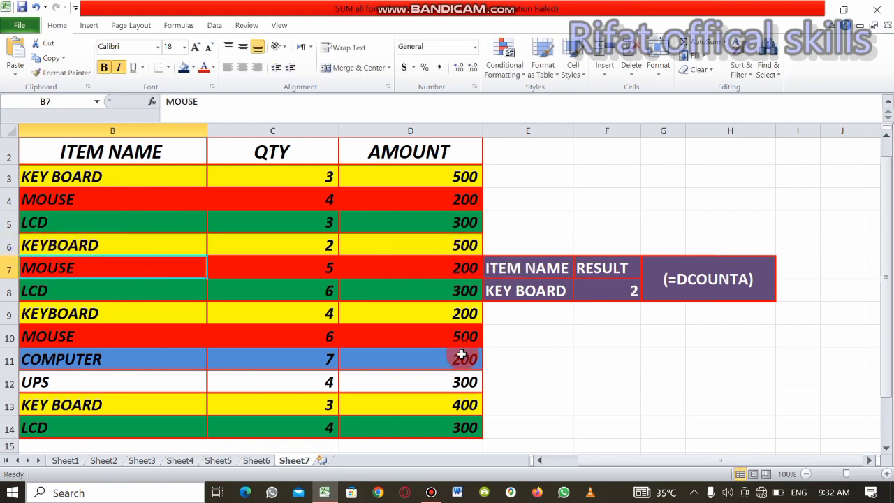
# Change the item name criterion in E8 to KEYBOARD, written without a space
pyautogui.click(554, 292)
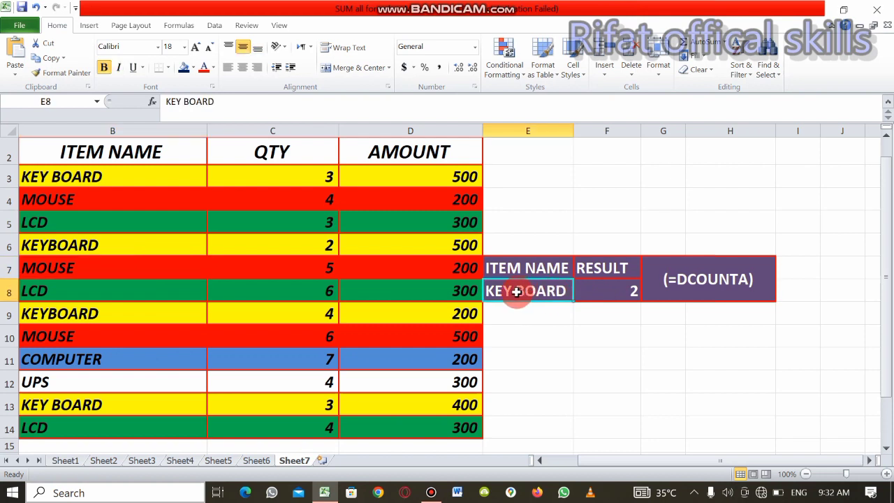
pyautogui.doubleClick(518, 292)
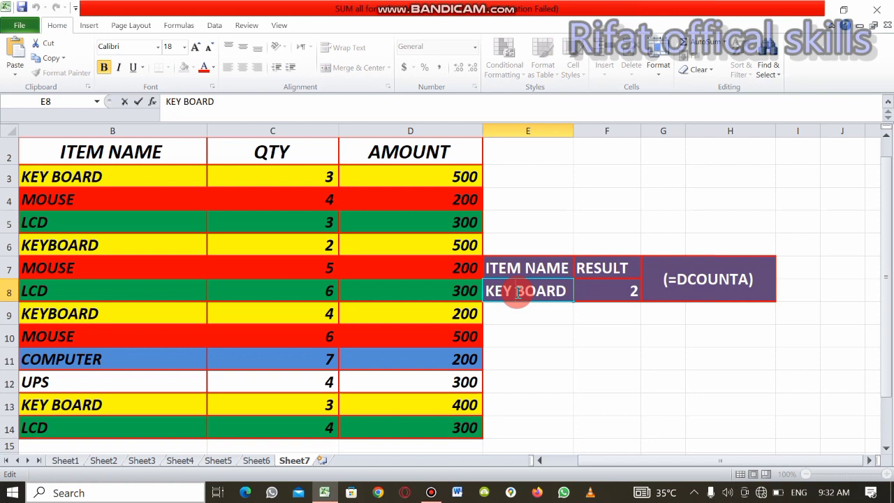
pyautogui.press('BackSpace')
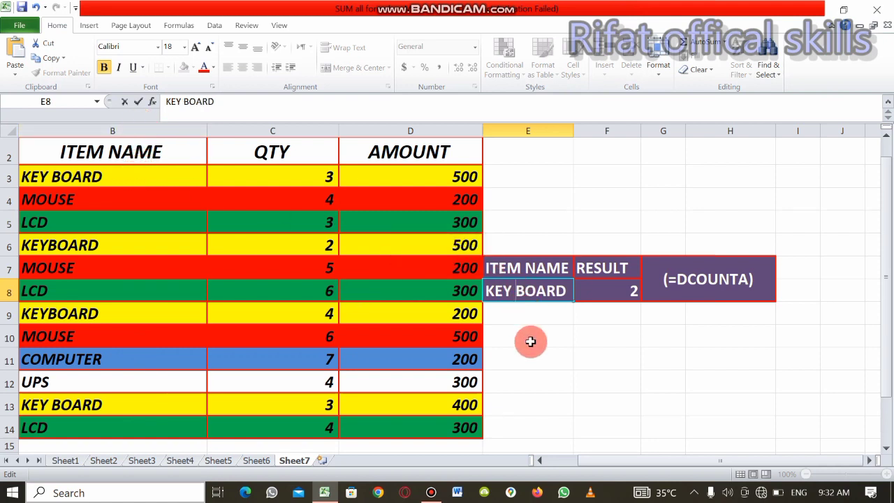
pyautogui.press('BackSpace')
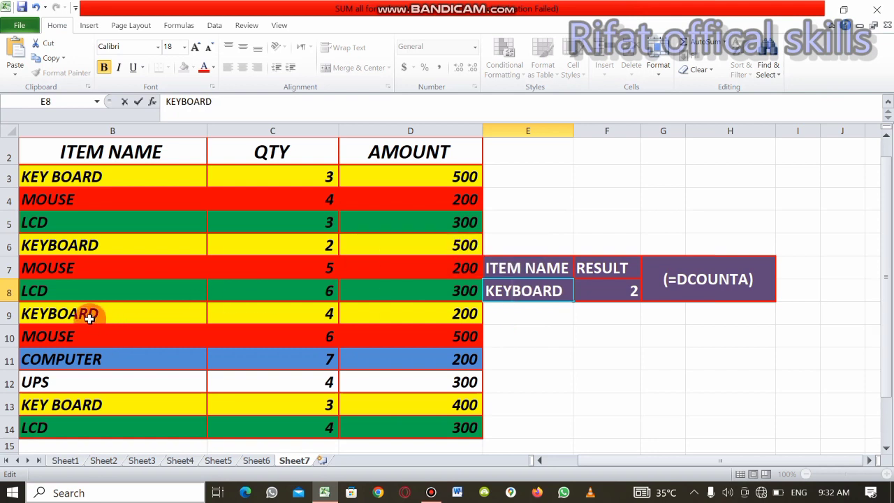
# Change the item name in B13 to KEYBOARD, written without a space
pyautogui.click(51, 404)
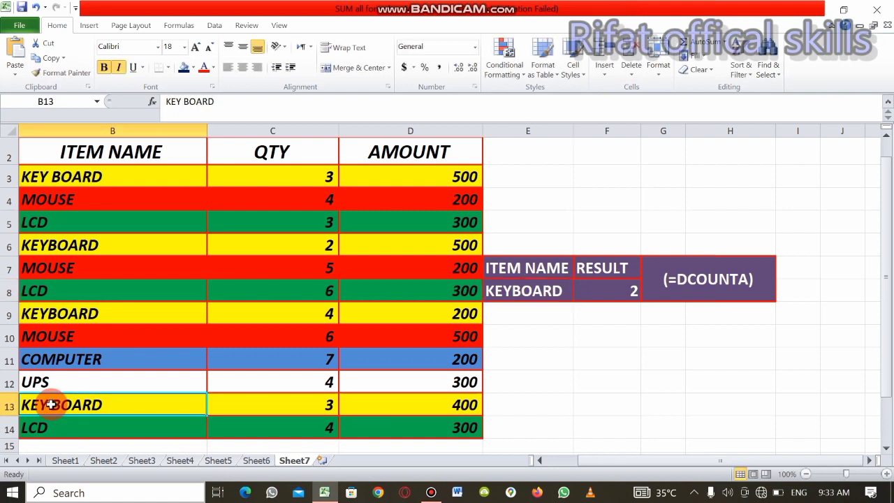
pyautogui.doubleClick(51, 404)
pyautogui.press('BackSpace')
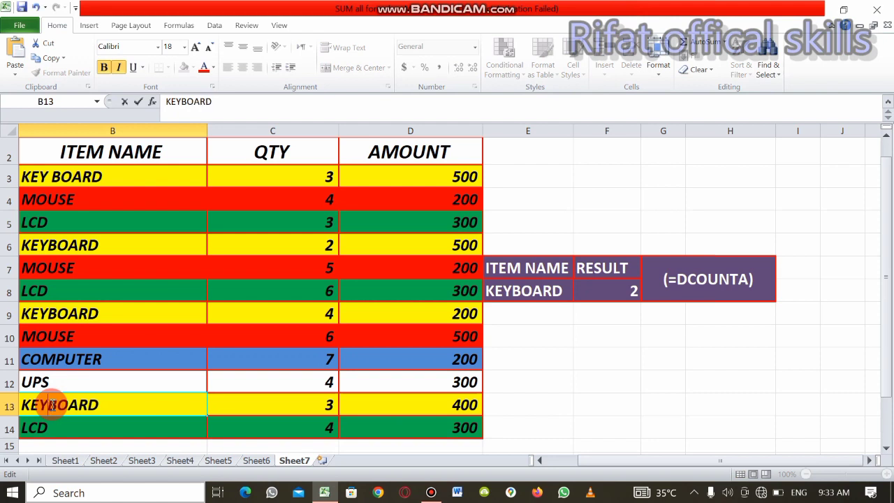
pyautogui.press('Return')
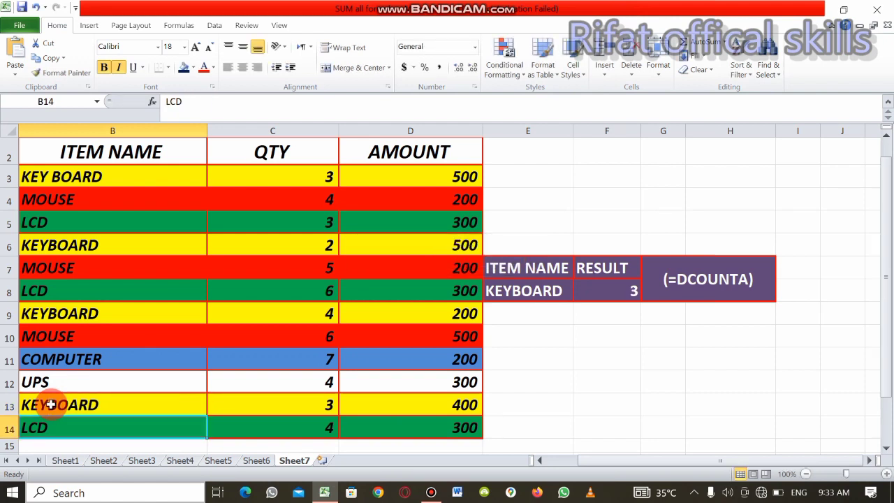
# Change the item name criterion in E8 to UPS to count its matching records with DCOUNTA
pyautogui.click(521, 297)
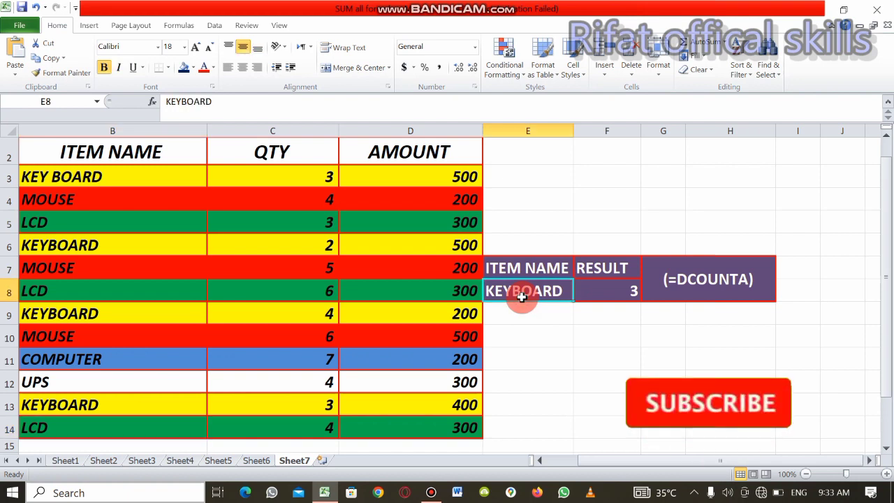
pyautogui.press('BackSpace')
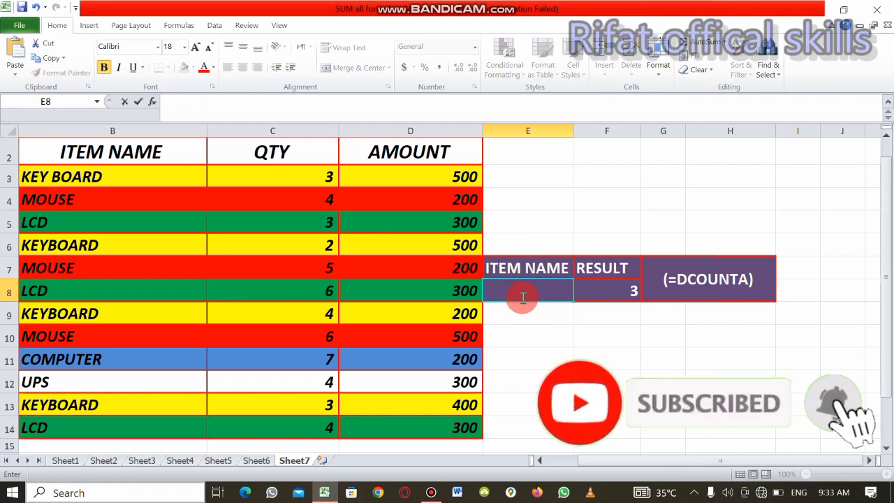
pyautogui.write('YUP')
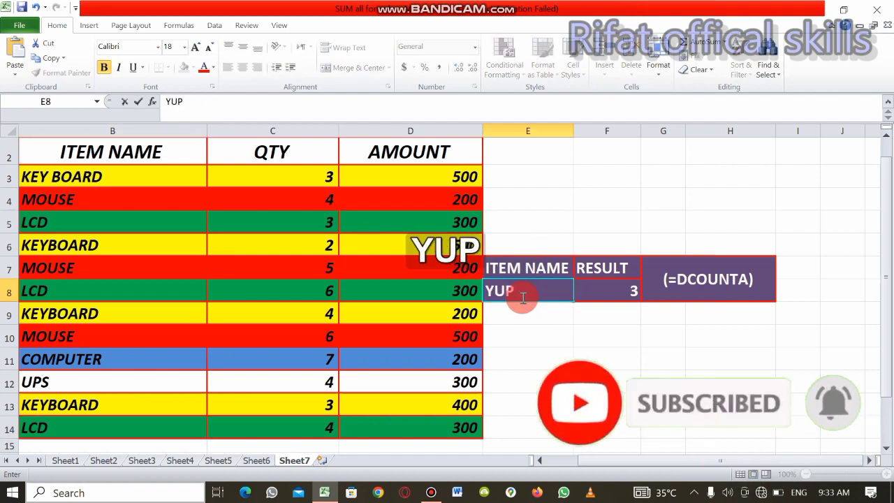
pyautogui.press('BackSpace')
pyautogui.press('BackSpace')
pyautogui.press('BackSpace')
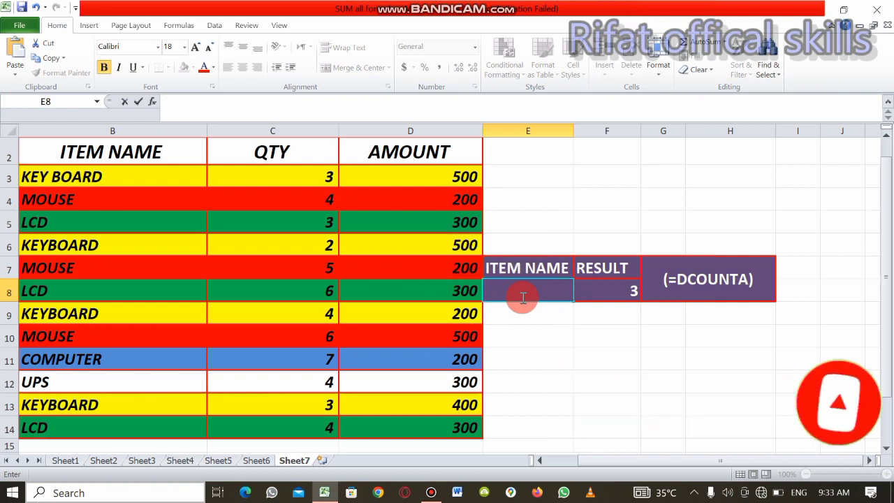
pyautogui.write('I')
pyautogui.press('BackSpace')
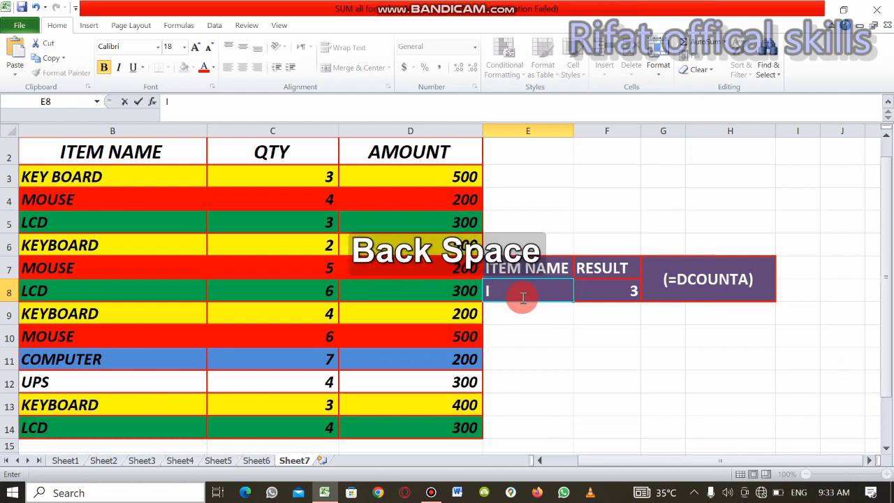
pyautogui.write('UPS')
pyautogui.press('BackSpace')
pyautogui.press('BackSpace')
pyautogui.press('BackSpace')
pyautogui.press('BackSpace')
pyautogui.write('UPS')
pyautogui.press('Return')
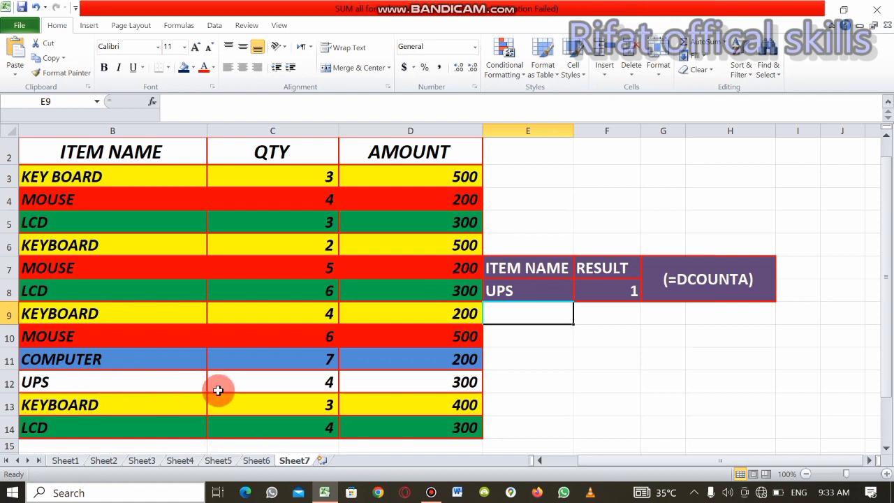
# Replace the item name criterion in E8 with LCD to count the LCD records
pyautogui.click(513, 288)
pyautogui.press('BackSpace')
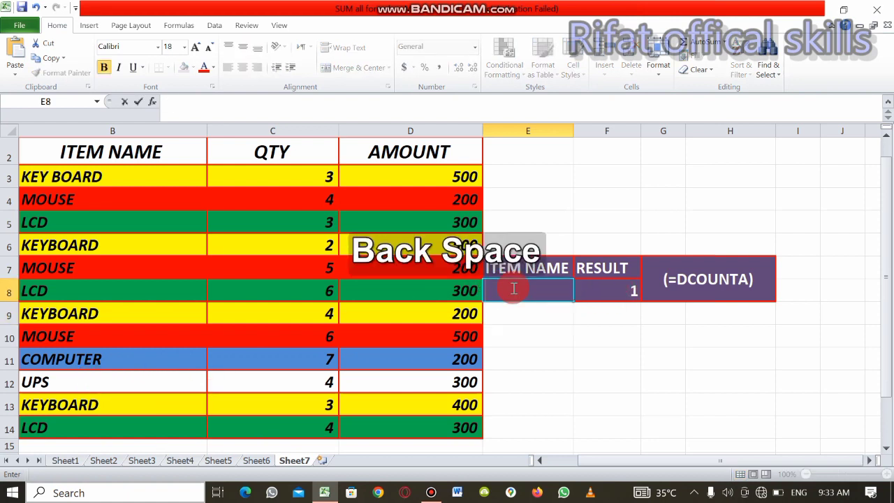
pyautogui.write('LCD')
pyautogui.press('Return')
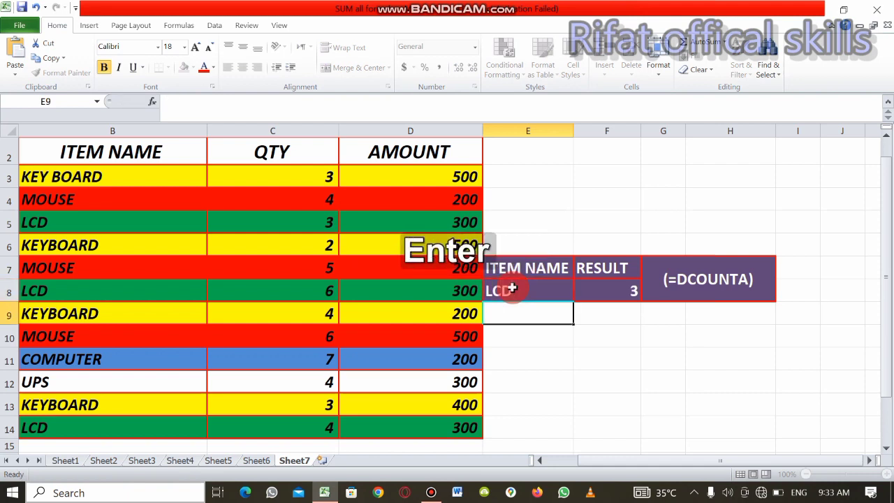
pyautogui.click(512, 287)
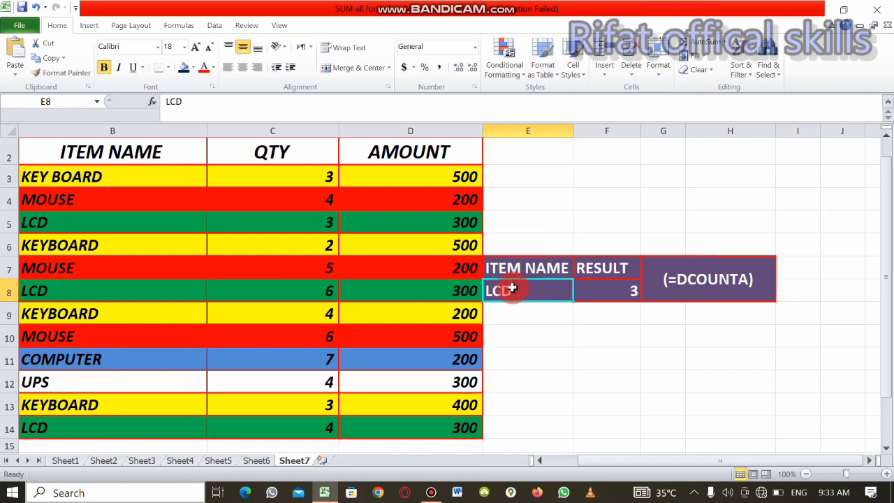
pyautogui.press('BackSpace')
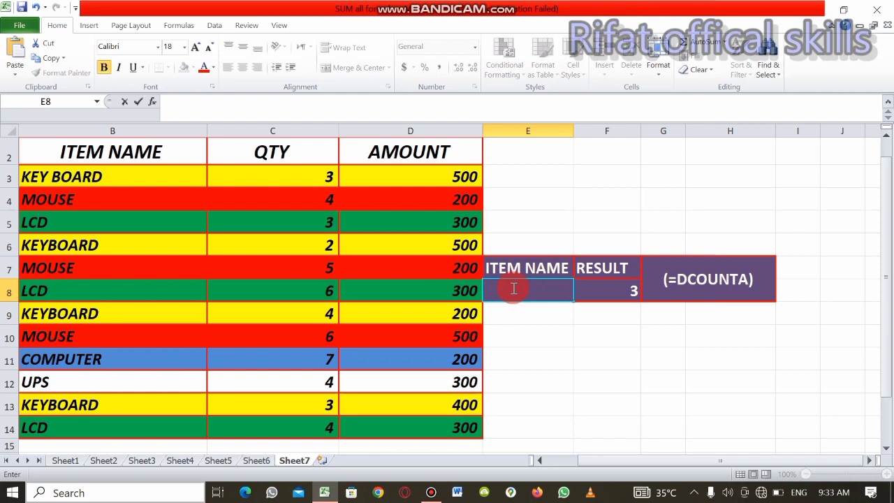
pyautogui.write('MOUSE')
pyautogui.press('Return')
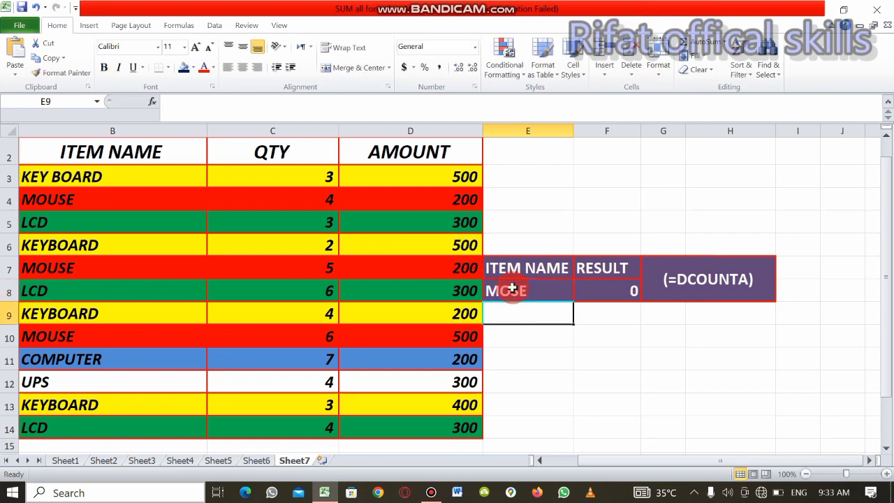
# Set the item name criterion in E8 to MOUSE to count the mouse records
pyautogui.click(512, 289)
pyautogui.press('BackSpace')
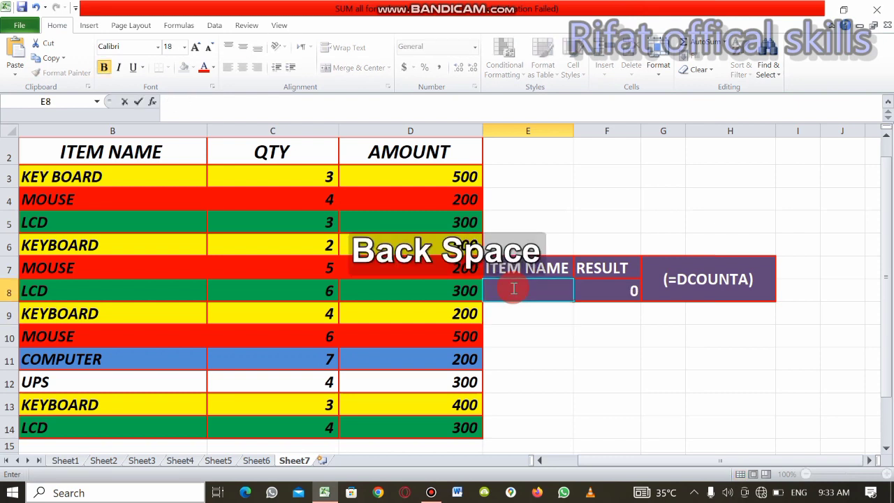
pyautogui.write('MOUSE')
pyautogui.press('Return')
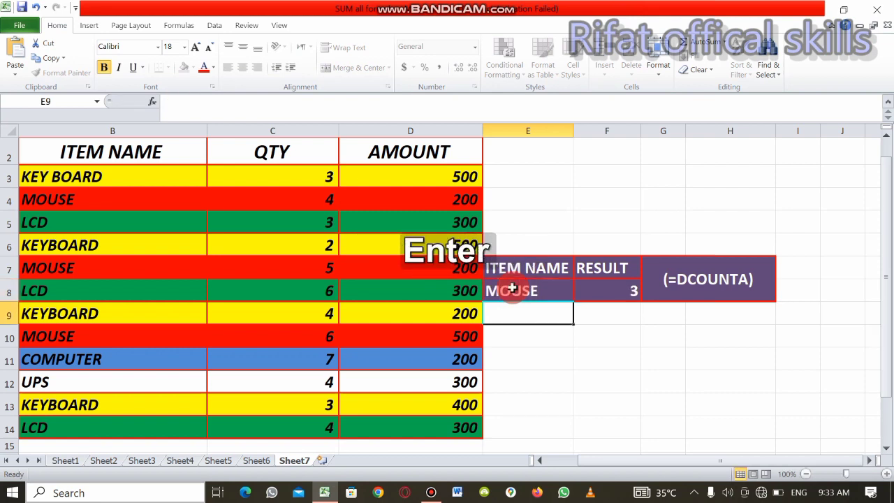